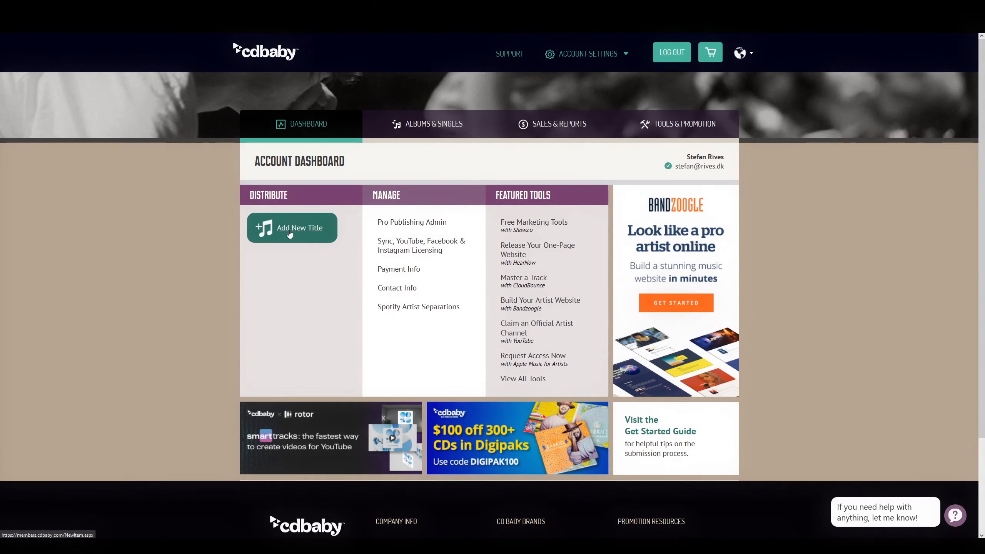
Add a new title, block the VR access request, and choose to release a single
click(290, 229)
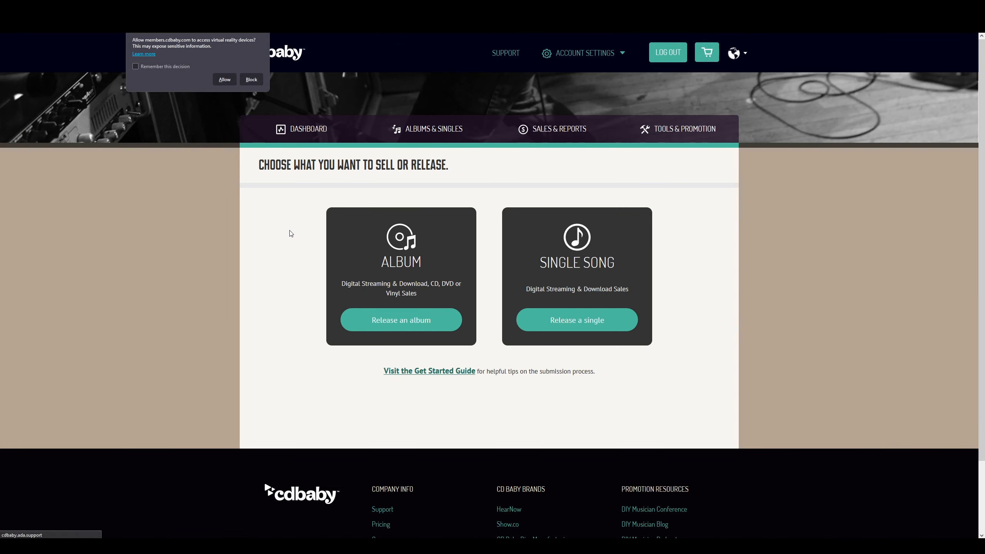
click(252, 80)
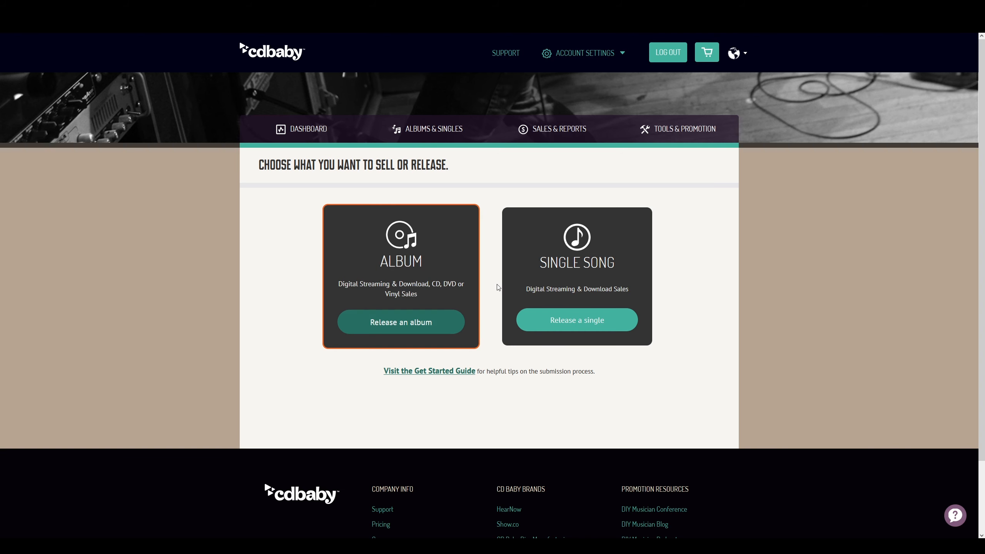
click(573, 327)
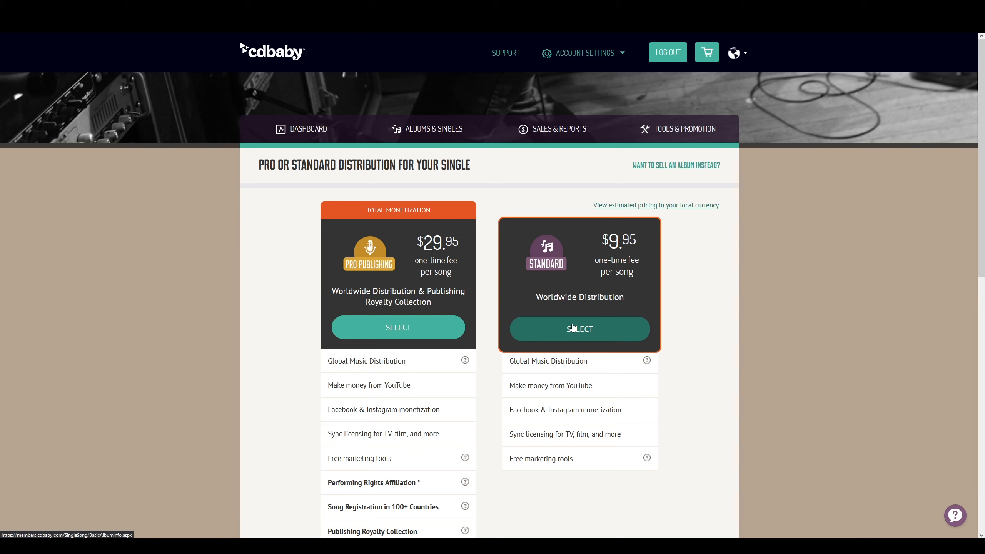
scroll(573, 327, down, 1)
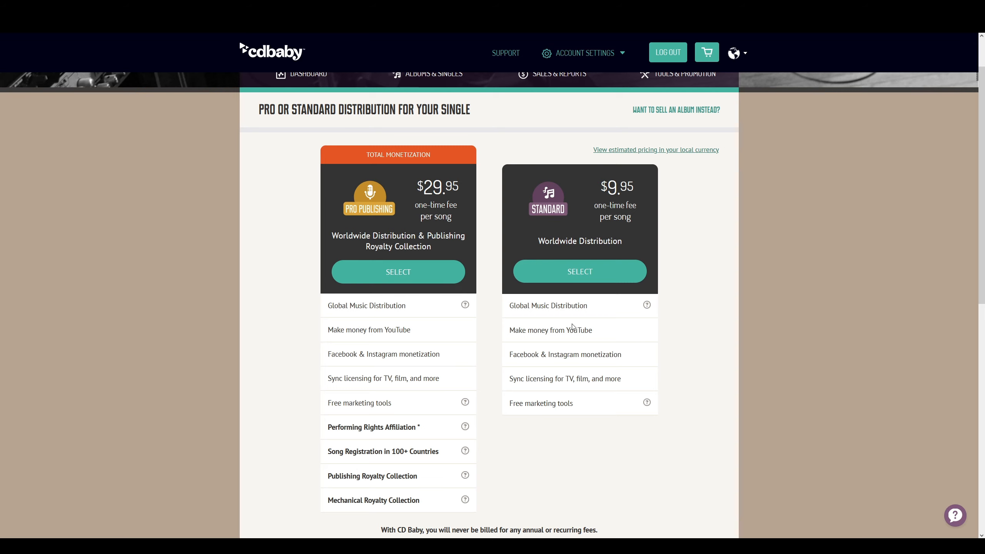
scroll(488, 368, up, 2)
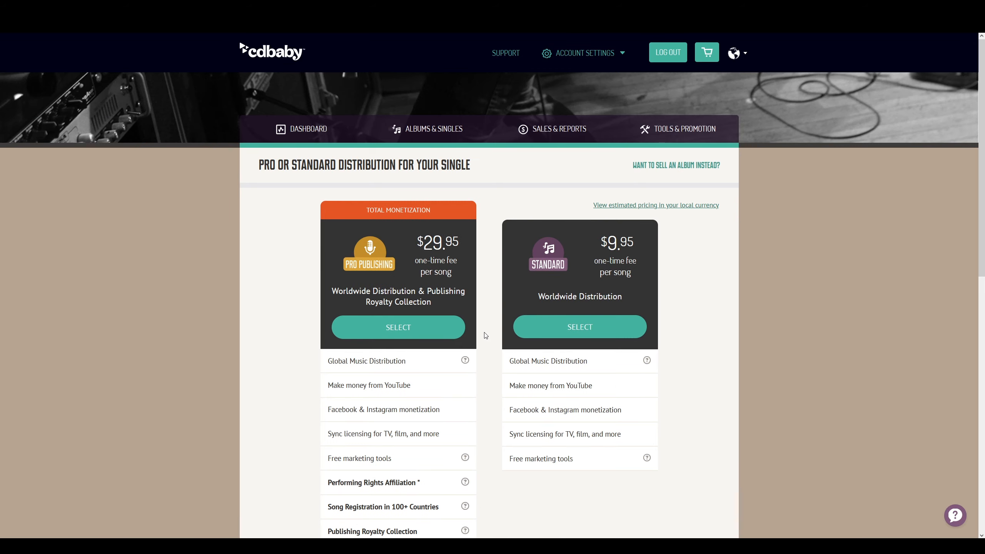
Choose Pro Publishing, keep English, and set artist Suntalic, title Recharge, release date August 23, 2021
click(422, 332)
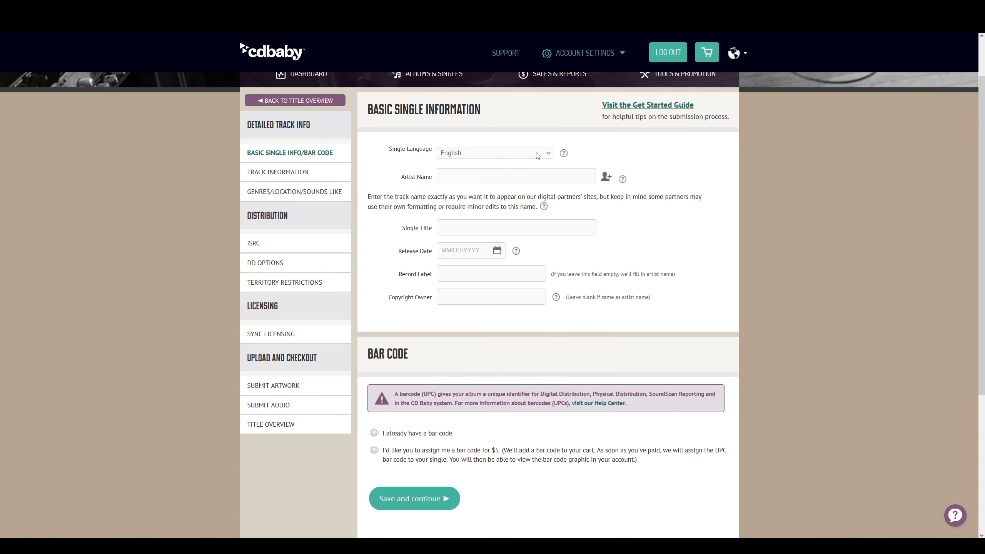
click(537, 155)
click(537, 155)
click(456, 177)
text(S)
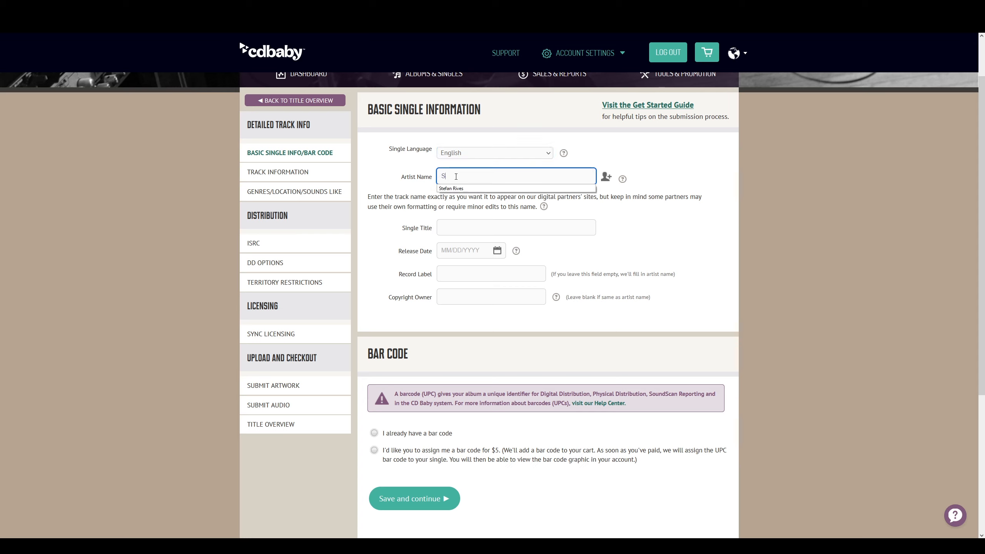
text(untalic)
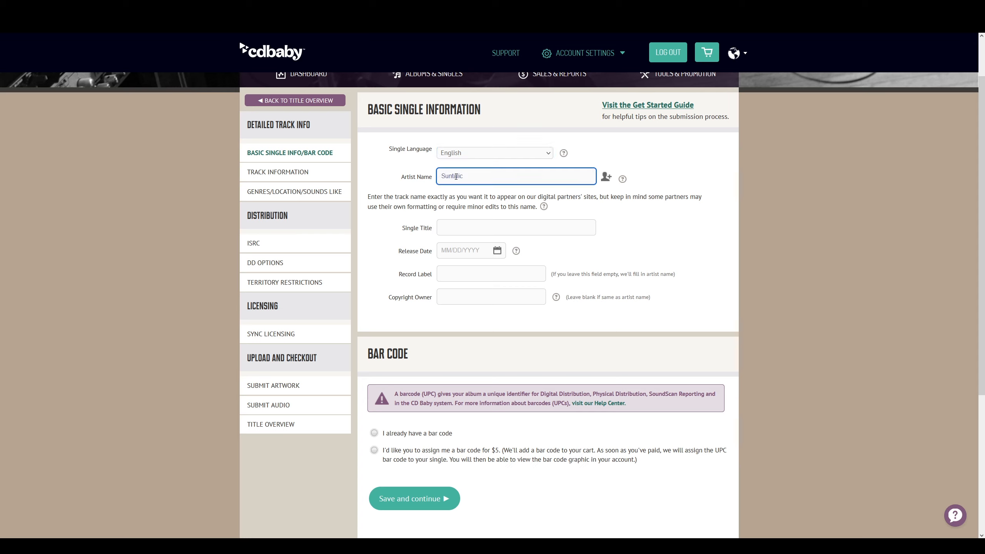
click(456, 228)
text(Recharge)
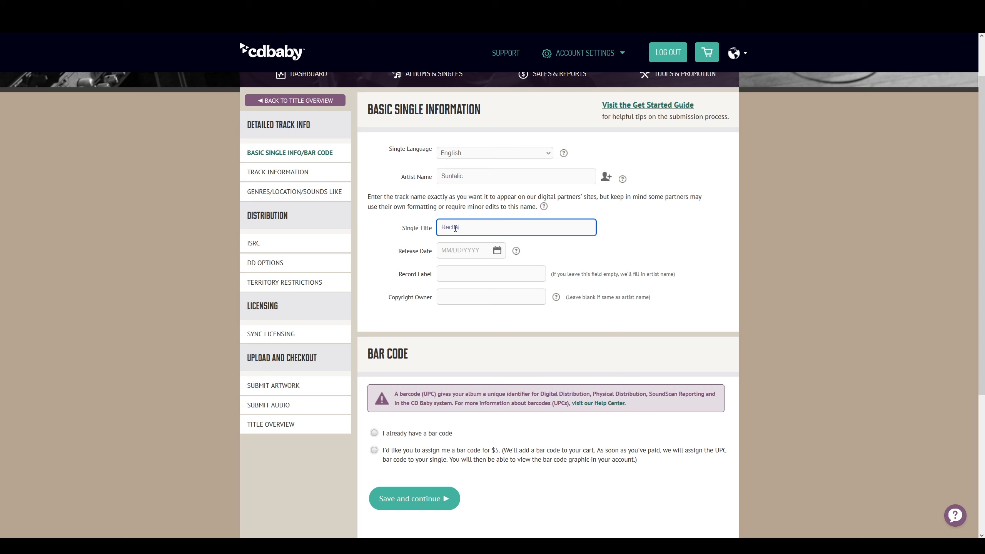
click(497, 251)
click(497, 250)
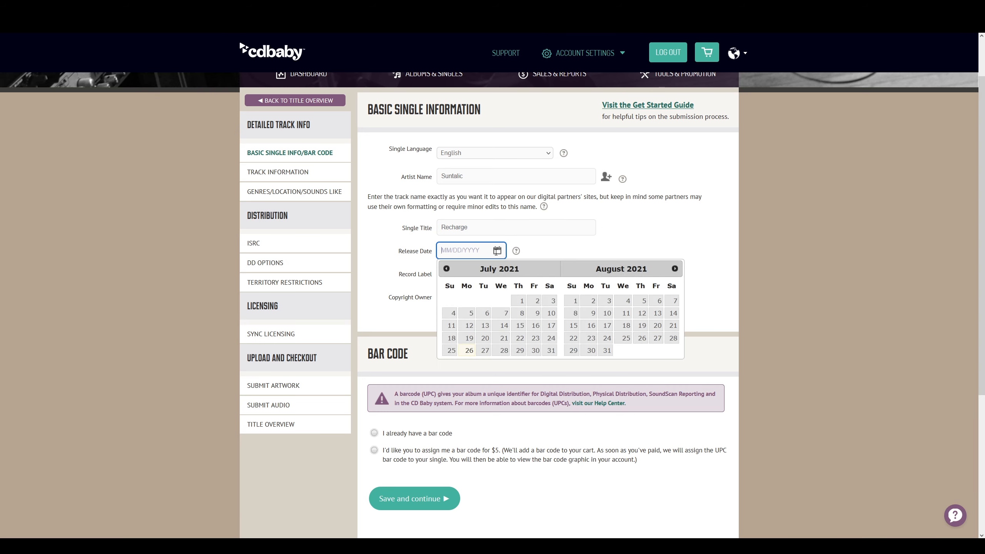
click(590, 341)
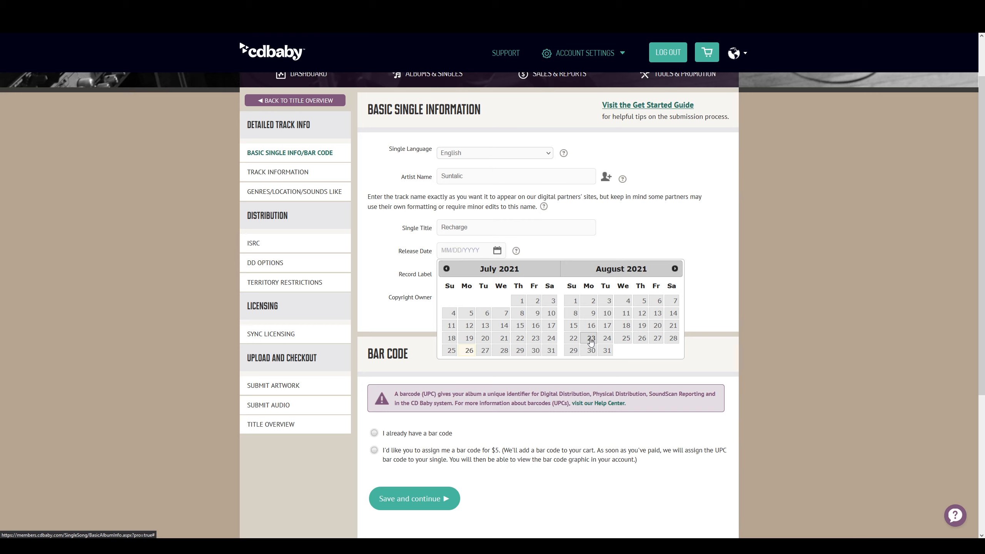
Set label Rives Sound, enter the copyright owner's name, mark an existing bar code, and save
click(445, 274)
text(Rives)
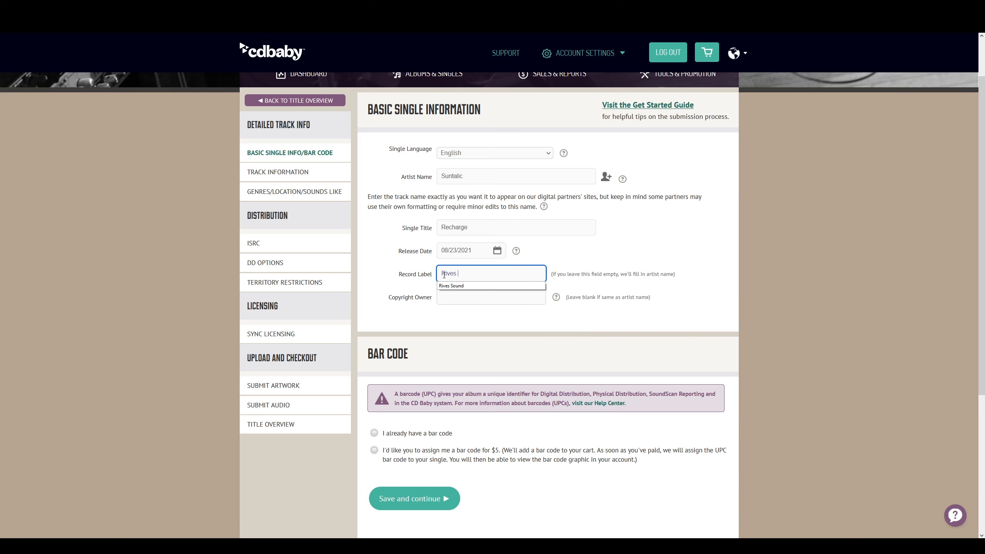
key(Down)
key(Return)
key(Tab)
text(Stefan Rives)
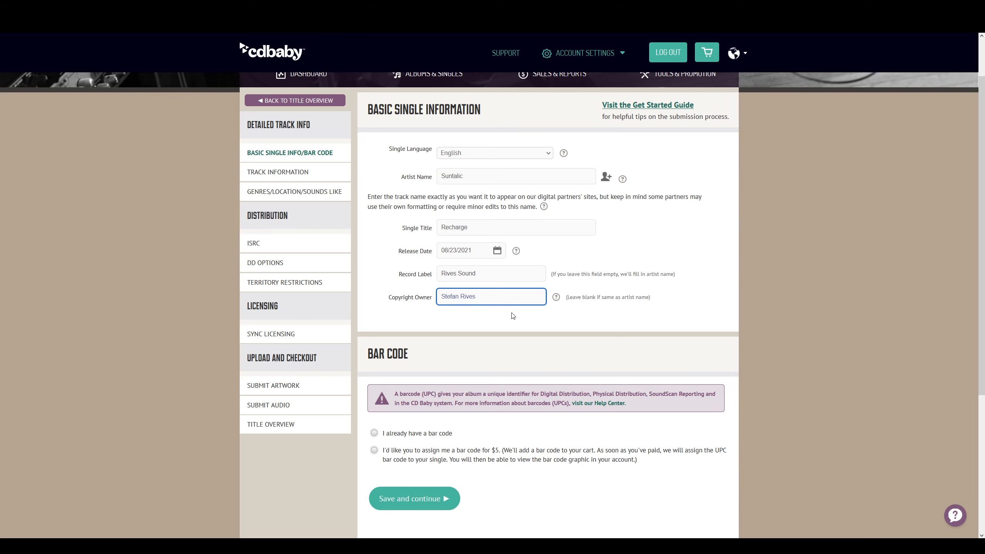
scroll(513, 316, down, 1)
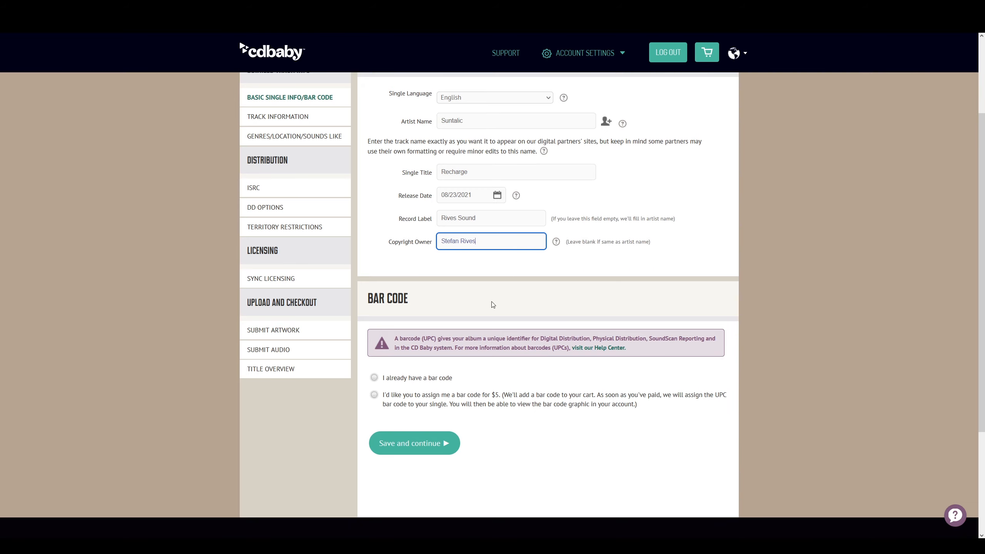
scroll(472, 312, down, 1)
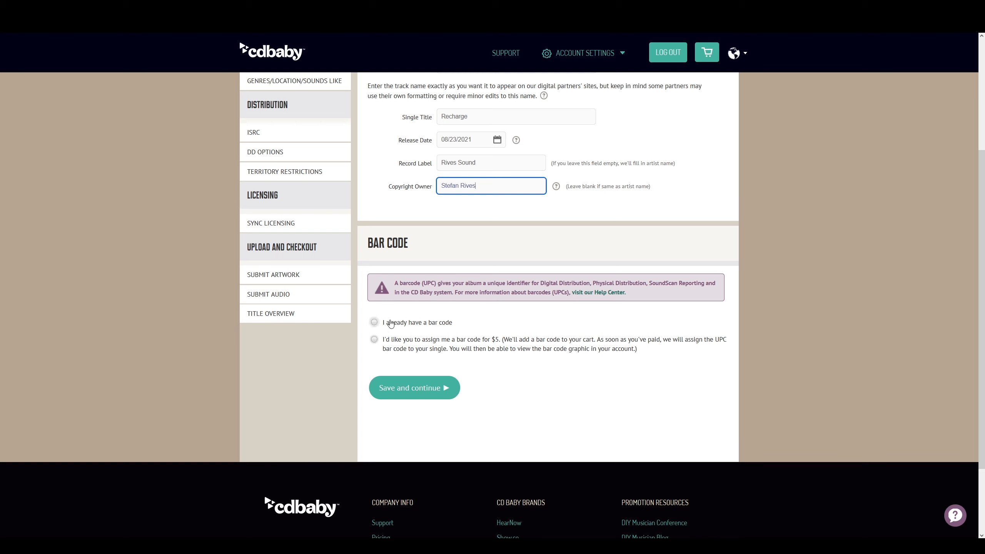
click(374, 323)
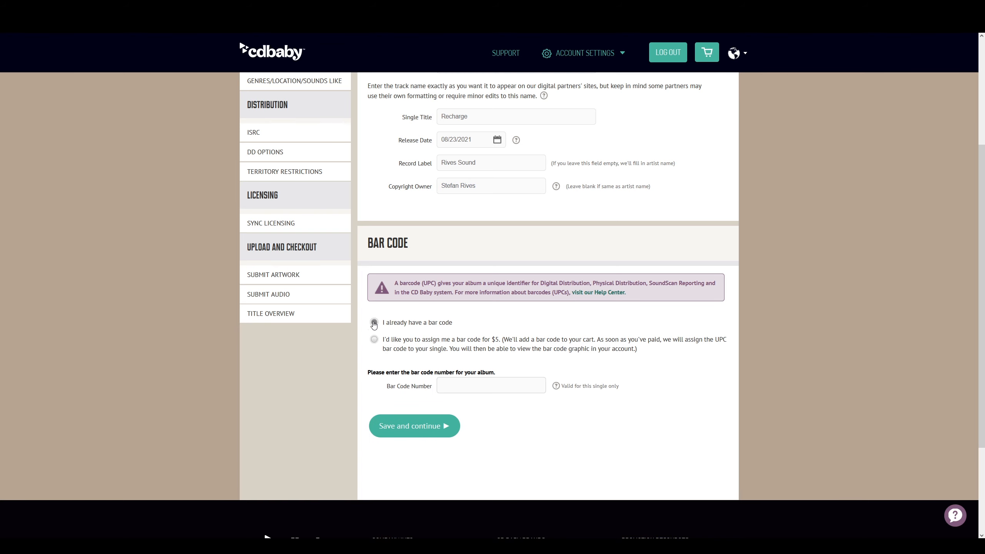
click(442, 427)
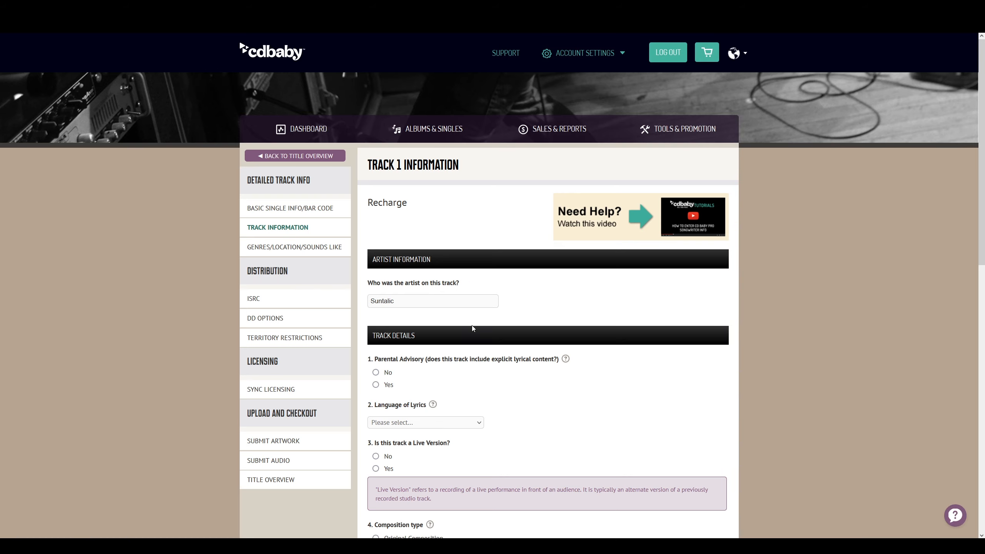
Answer No to Parental Advisory and Live Version, and choose Original Composition for Recharge
scroll(412, 310, down, 1)
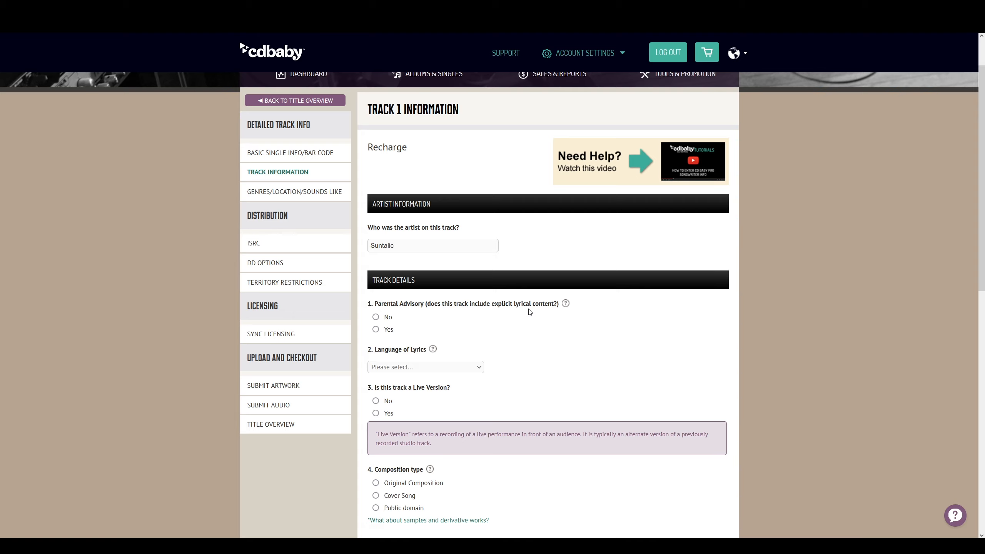
click(376, 317)
scroll(503, 335, down, 3)
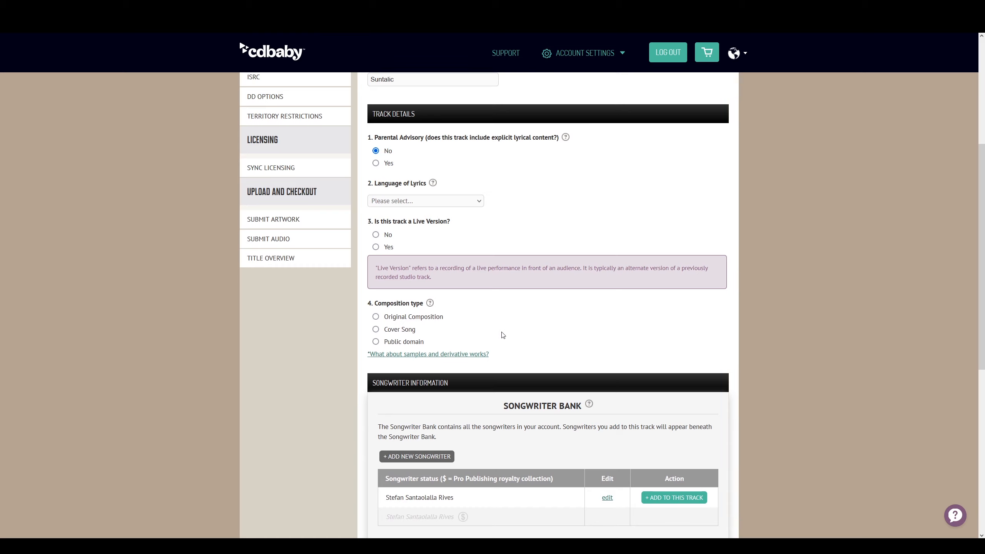
click(376, 235)
click(388, 317)
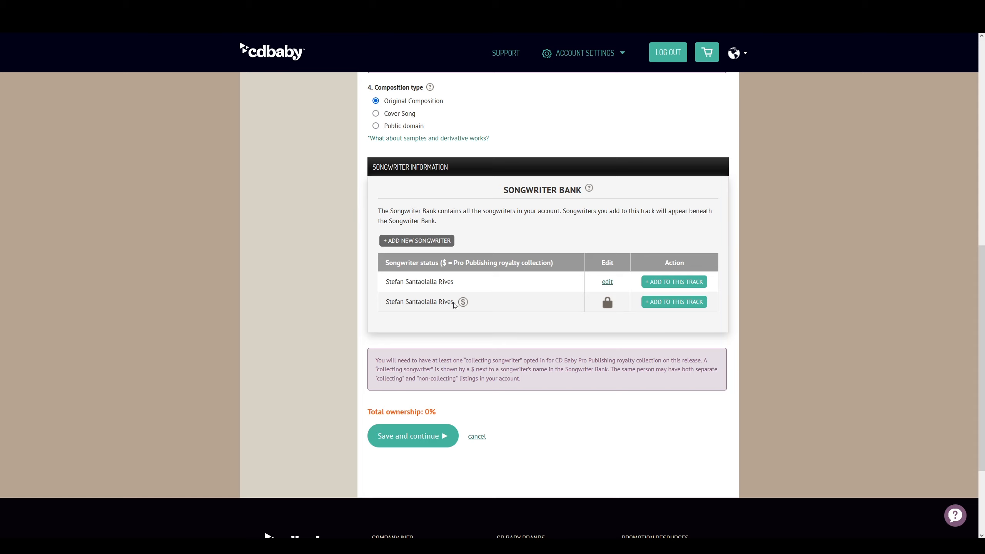
Credit the songwriter for Music at 100% ownership, answer No for publisher, and save
click(654, 303)
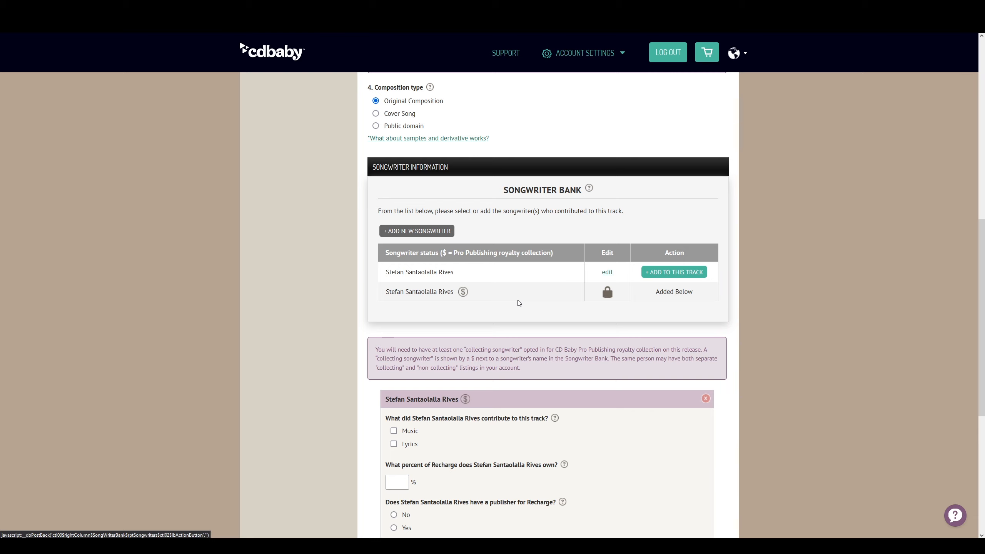
scroll(519, 303, down, 3)
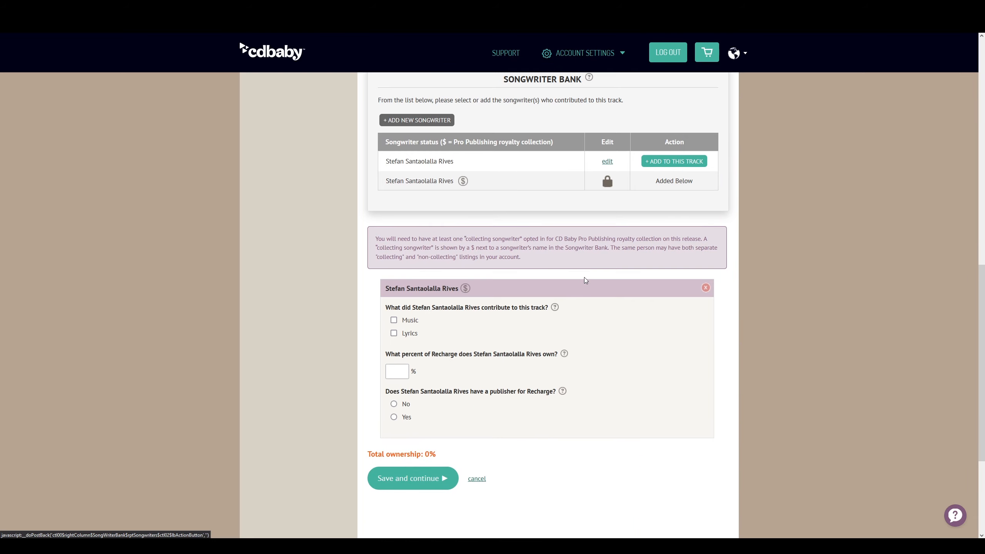
click(399, 369)
click(395, 321)
click(400, 377)
text(100)
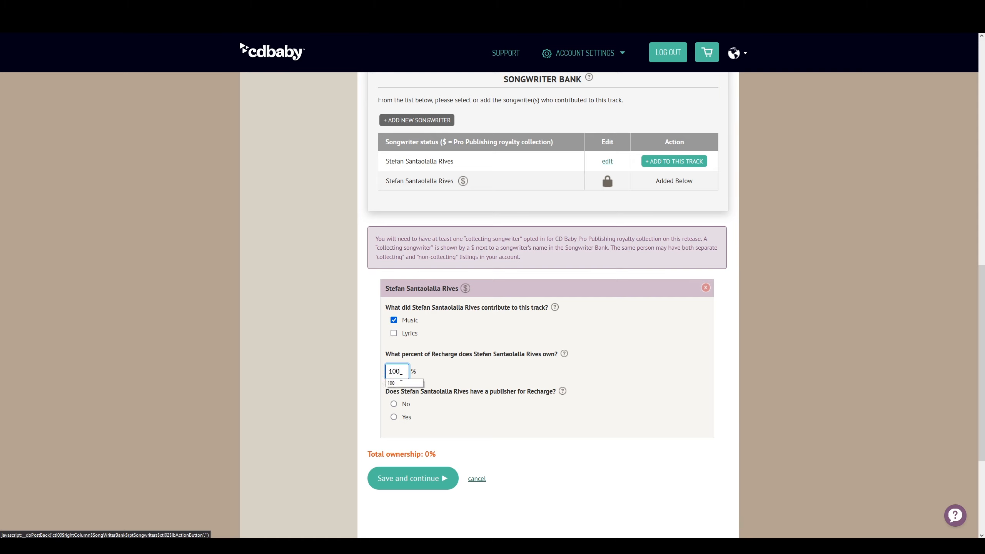
click(447, 375)
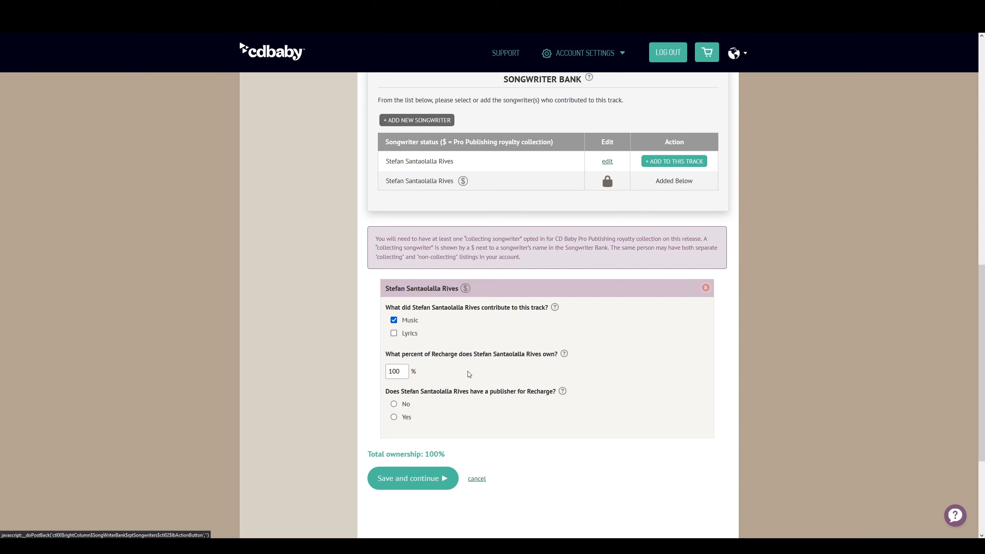
click(563, 391)
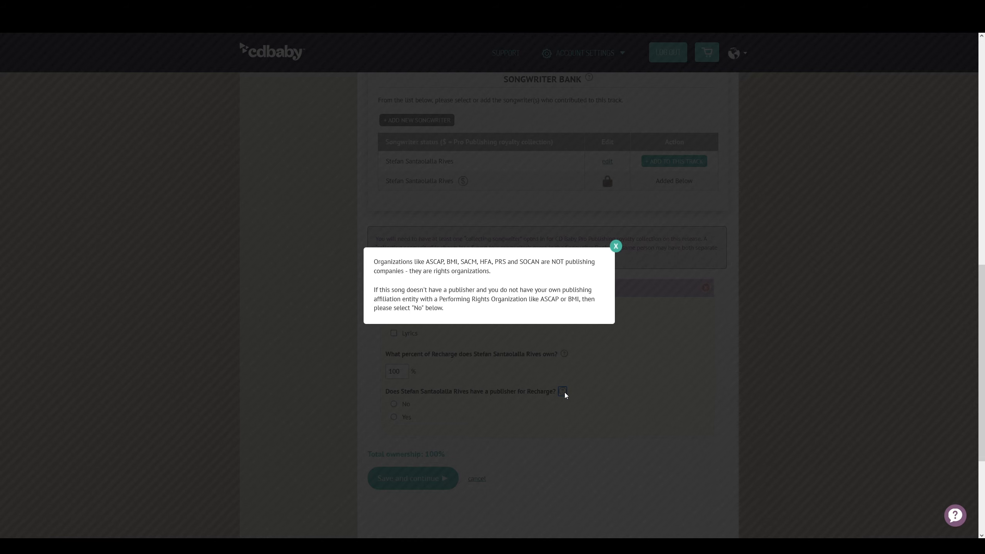
click(443, 356)
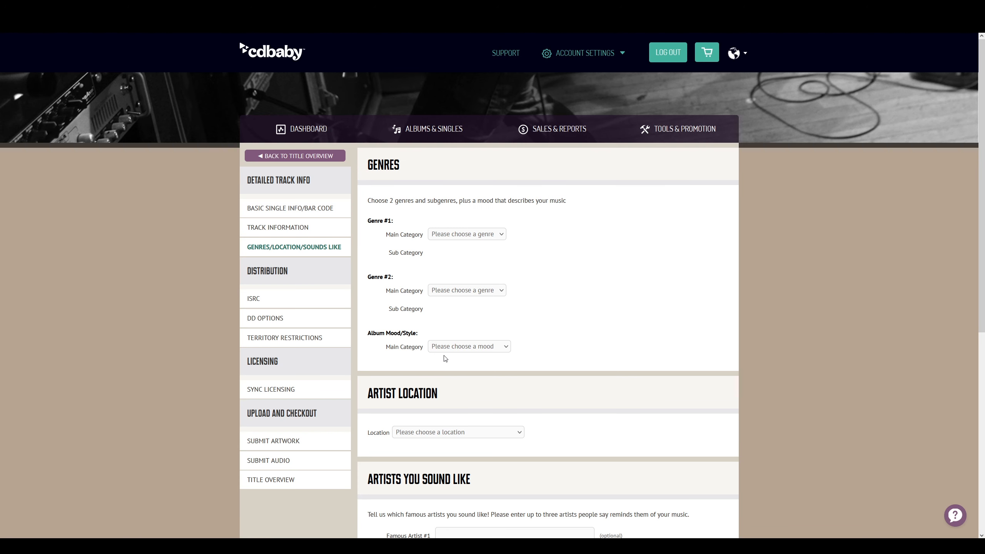
Set Genre #1 to Electronic with the Psy-Trance subgenre
click(501, 235)
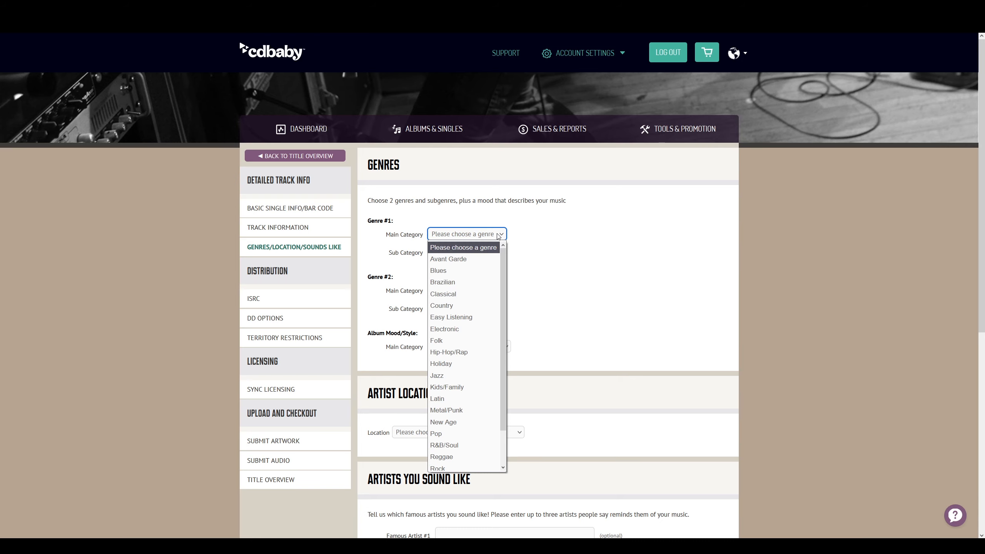
scroll(486, 264, down, 1)
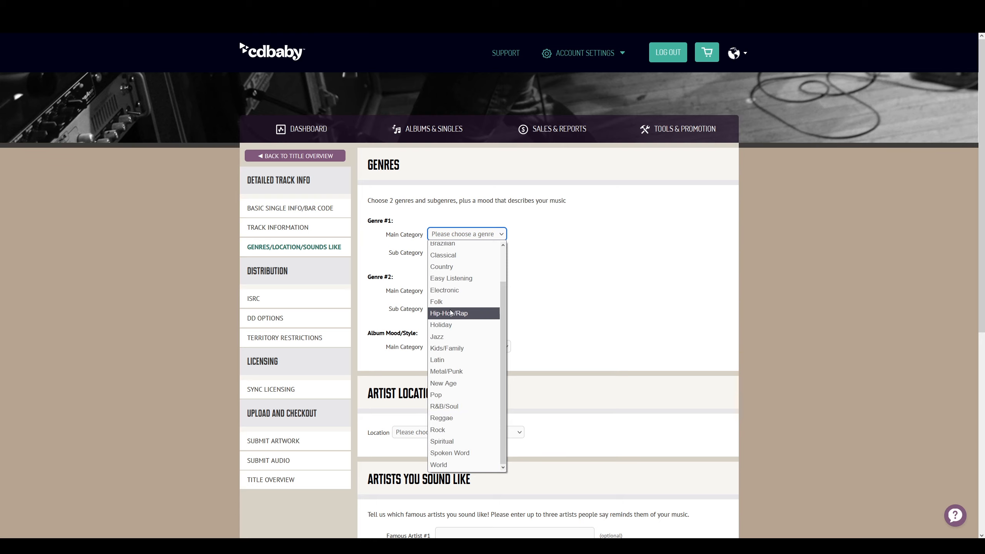
click(450, 290)
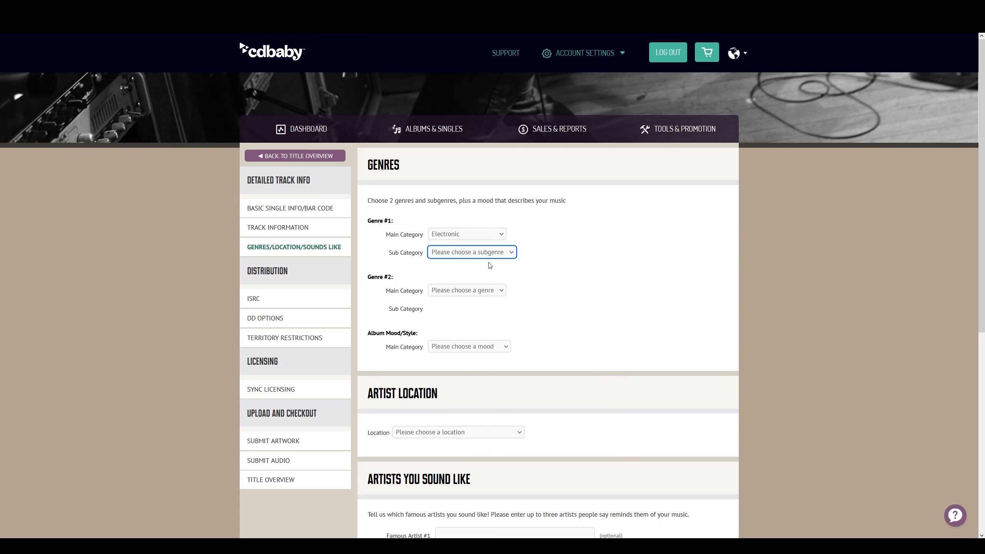
click(500, 256)
scroll(481, 370, down, 5)
scroll(482, 374, down, 7)
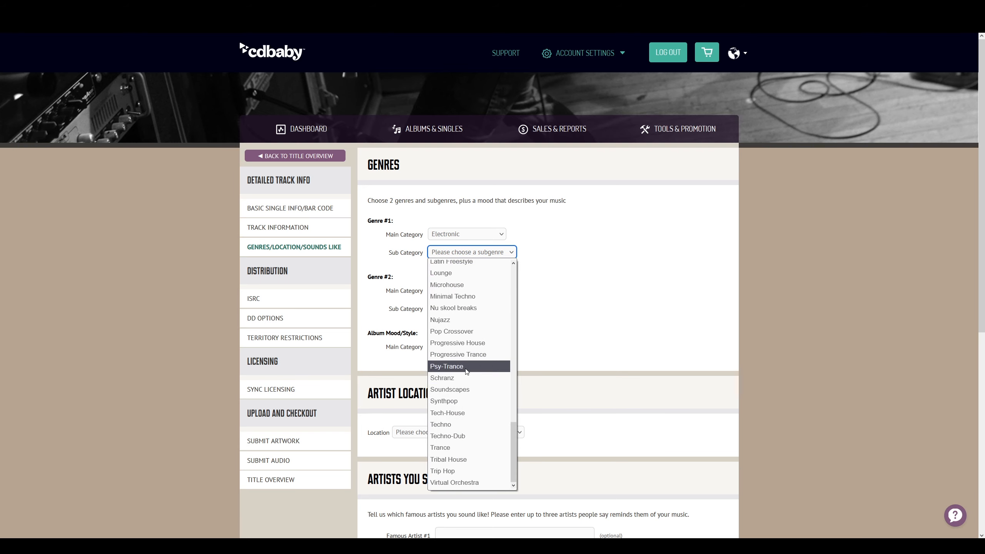
click(481, 367)
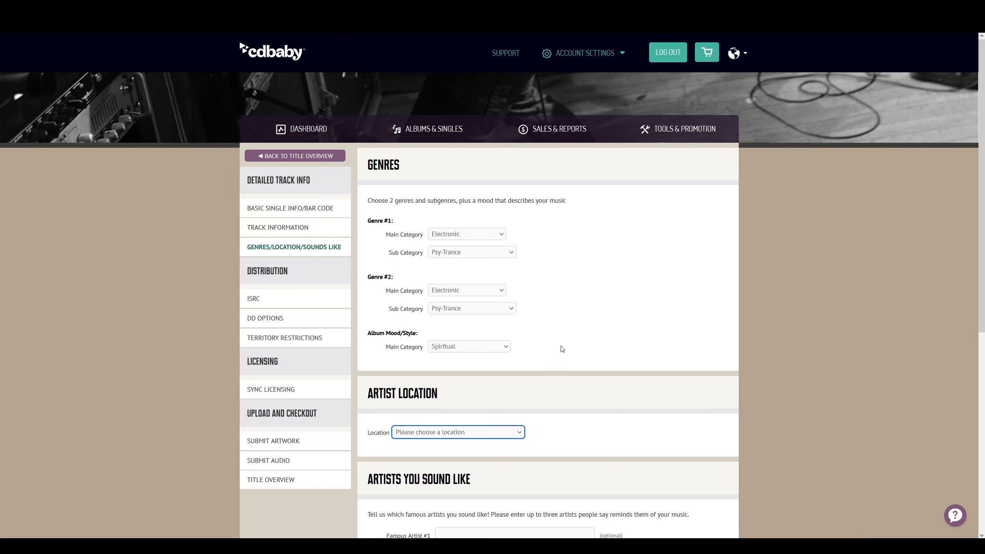
Set the artist location to DENMARK and save the genres page
scroll(562, 359, down, 1)
scroll(562, 360, down, 2)
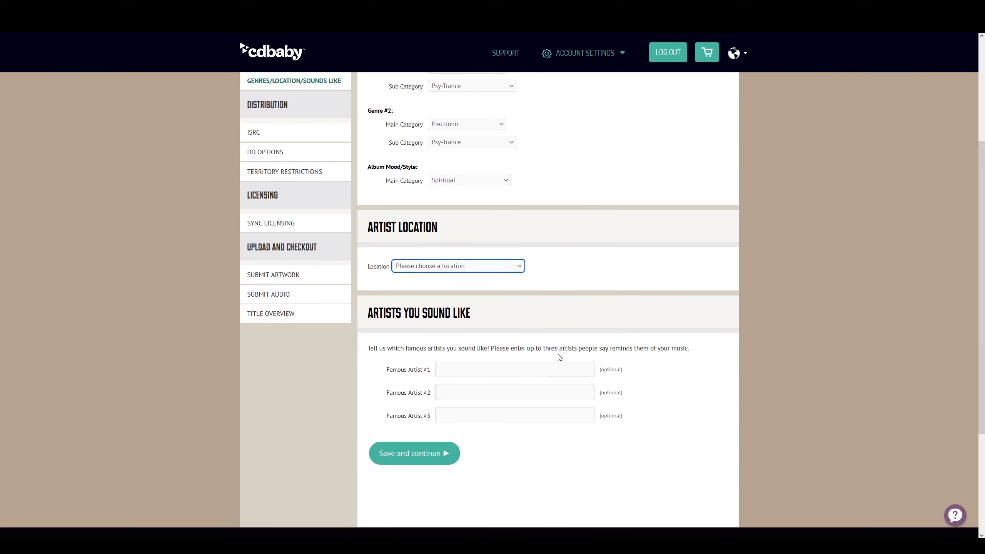
click(505, 268)
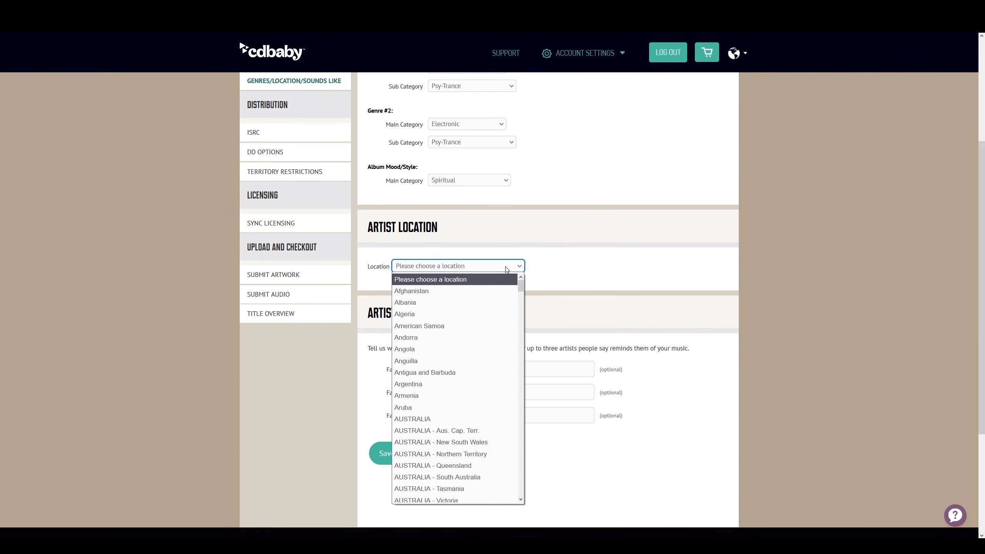
key(d)
key(Down)
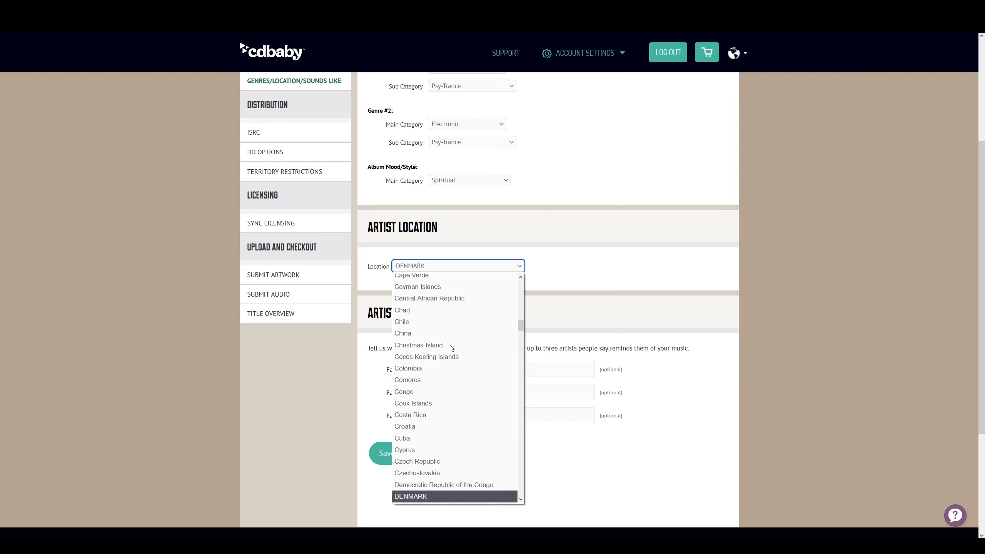
click(412, 497)
scroll(496, 310, down, 3)
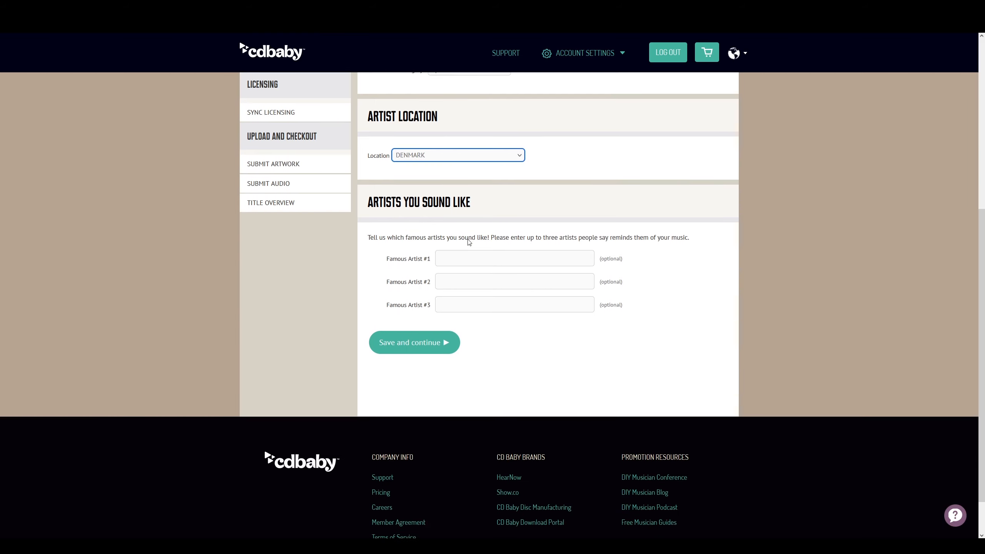
click(438, 343)
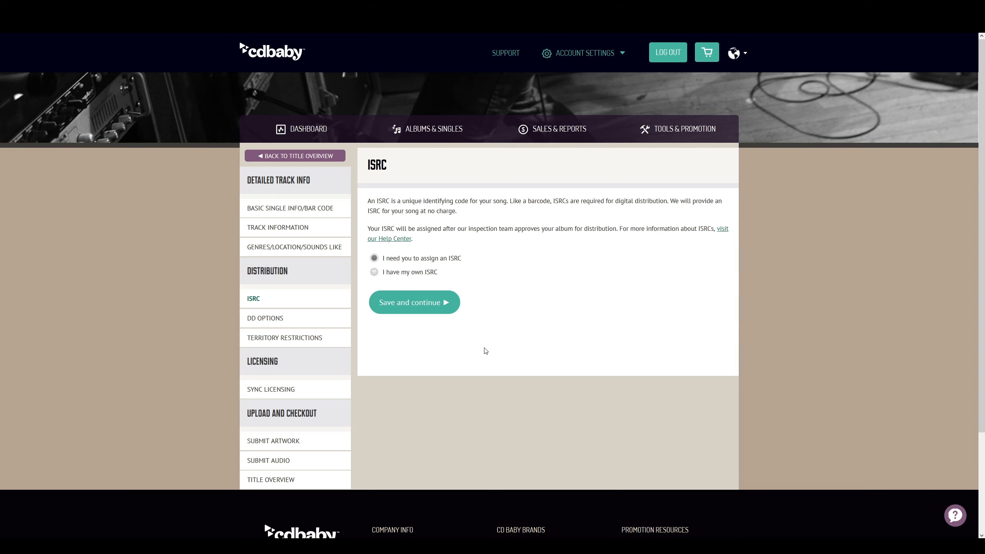
Save through the ISRC, distribution options, partner artist ID and territory pages
click(446, 303)
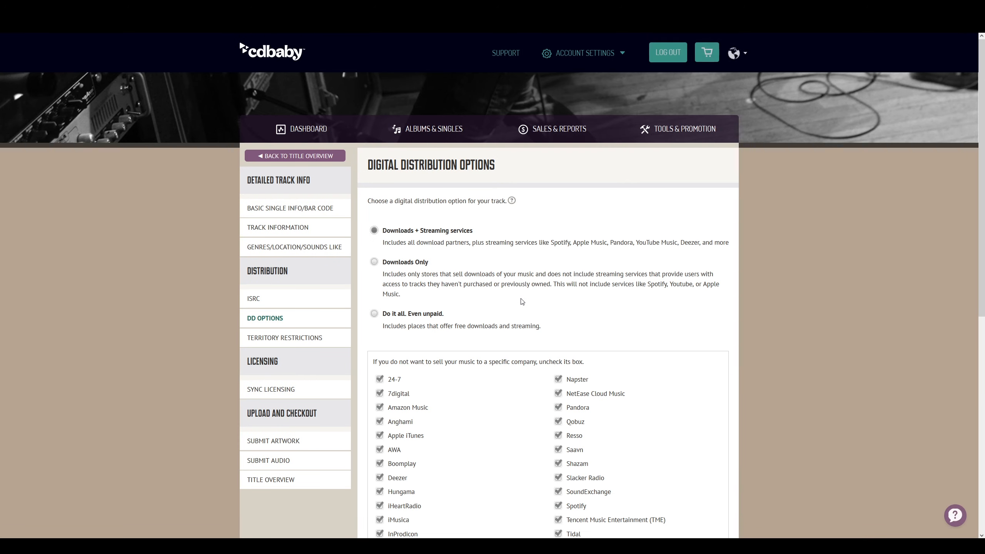
click(512, 200)
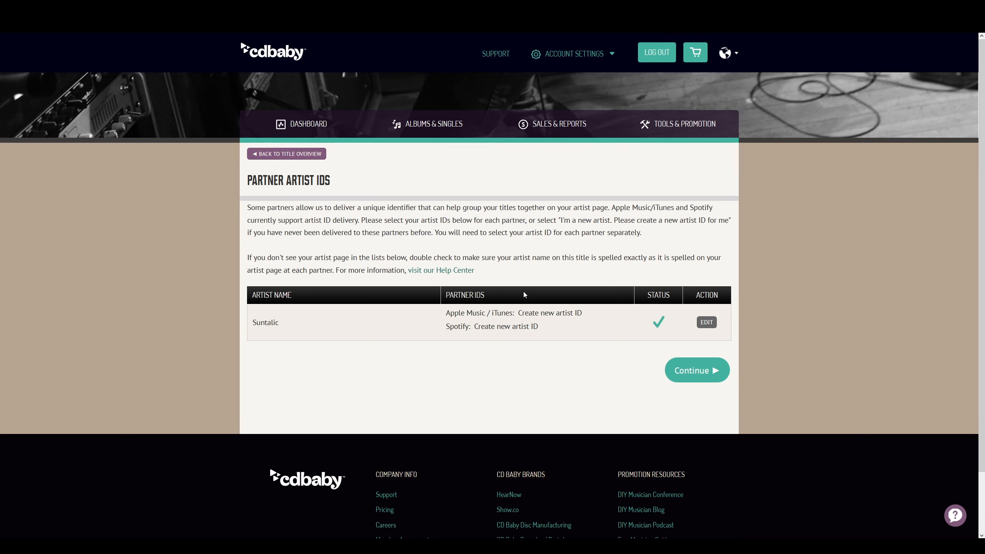
click(706, 325)
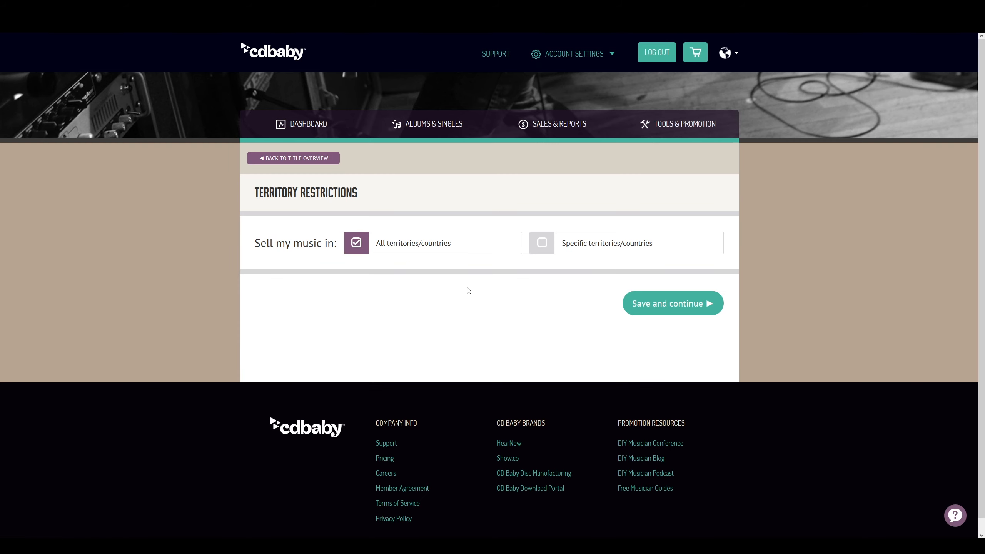
click(682, 306)
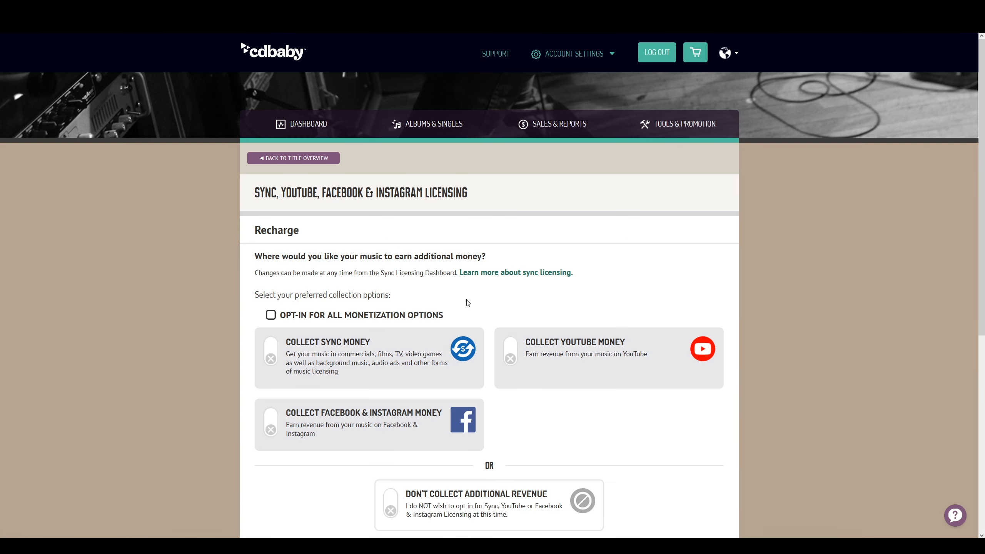
Opt in to all sync licensing monetization options and review track eligibility
click(270, 315)
scroll(375, 282, down, 10)
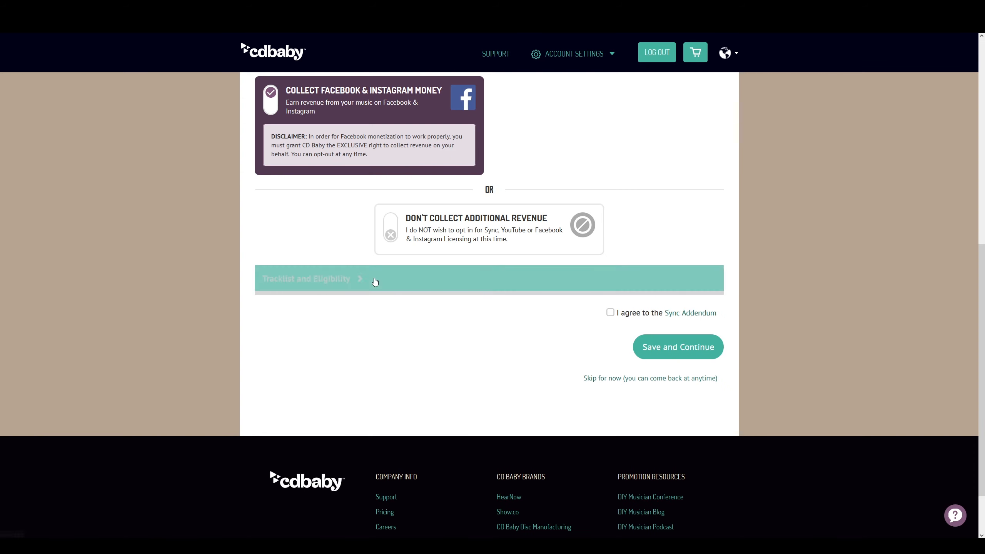
click(375, 278)
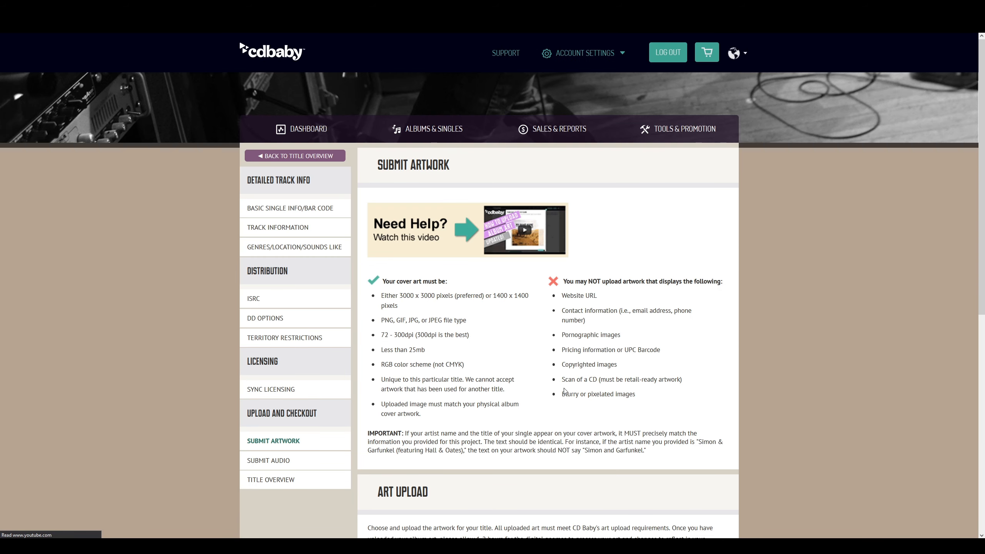
Upload the Recharge cover art image and check the Suntalic artwork preview
scroll(564, 390, down, 4)
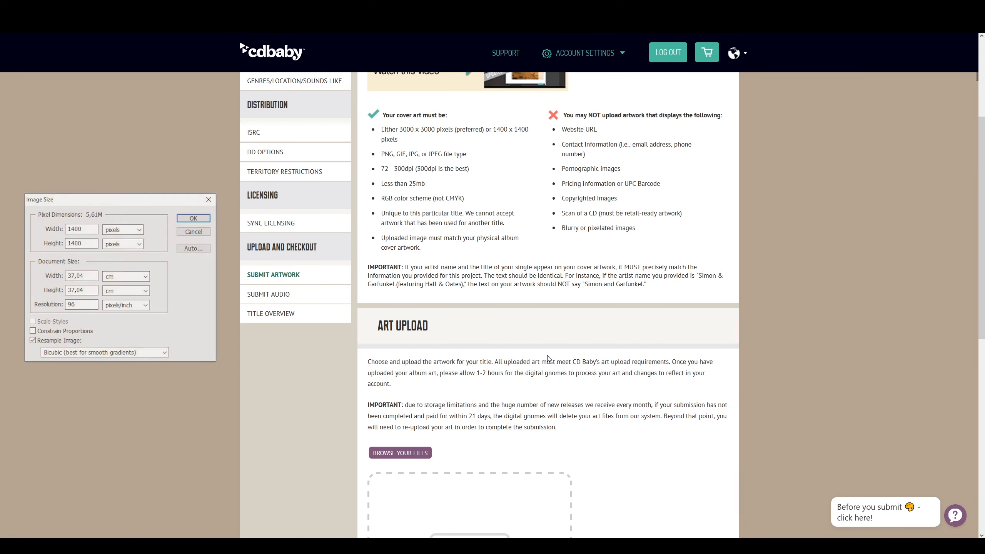
scroll(574, 363, down, 4)
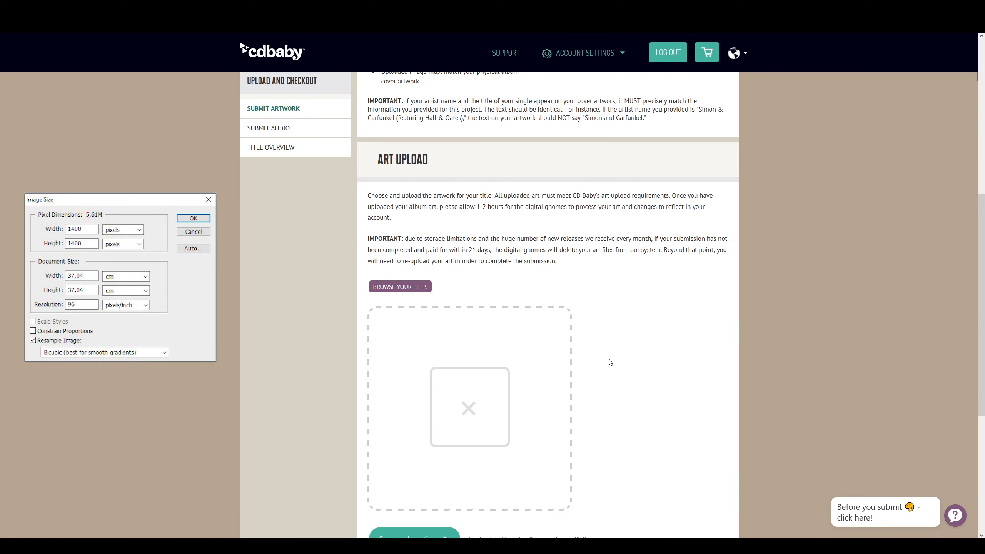
scroll(613, 361, down, 2)
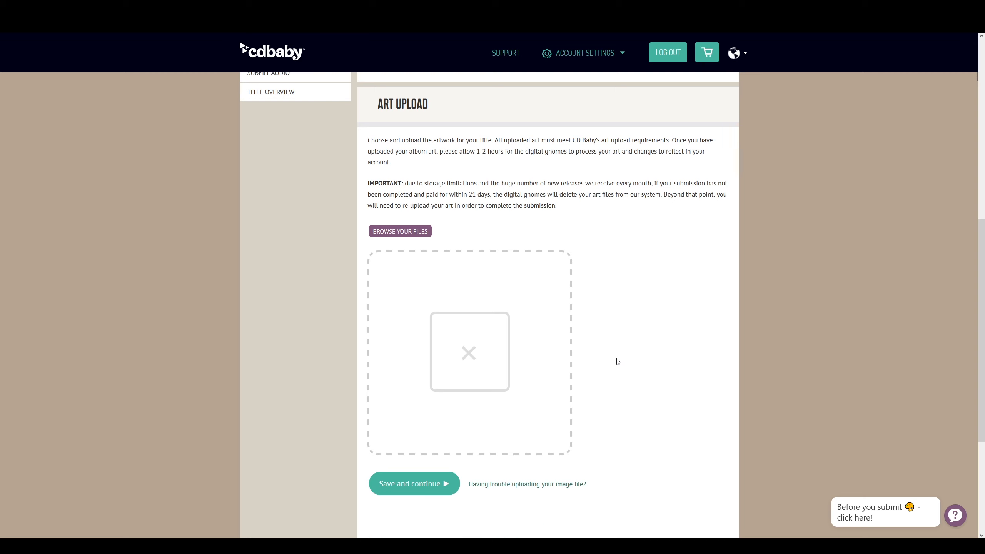
click(481, 353)
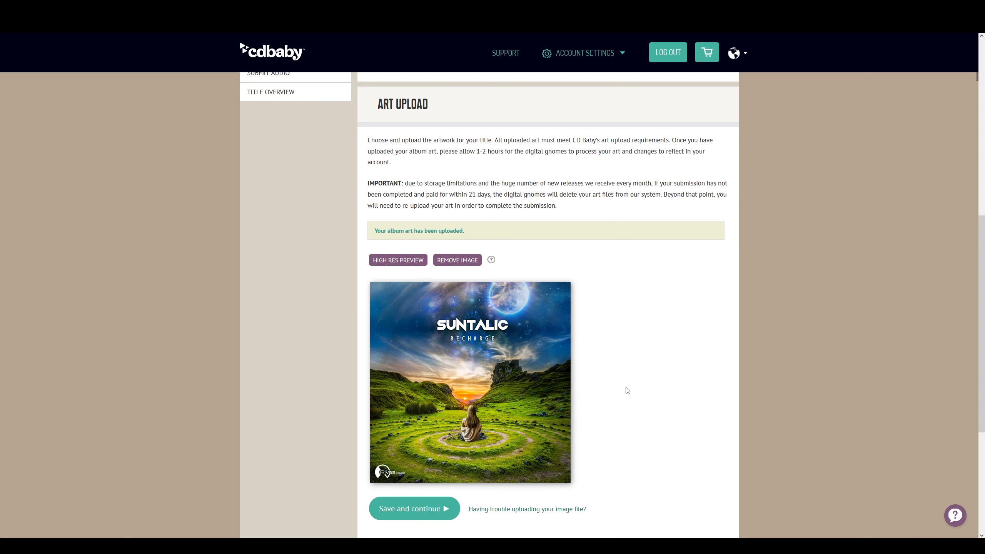
scroll(672, 341, down, 1)
scroll(672, 342, down, 3)
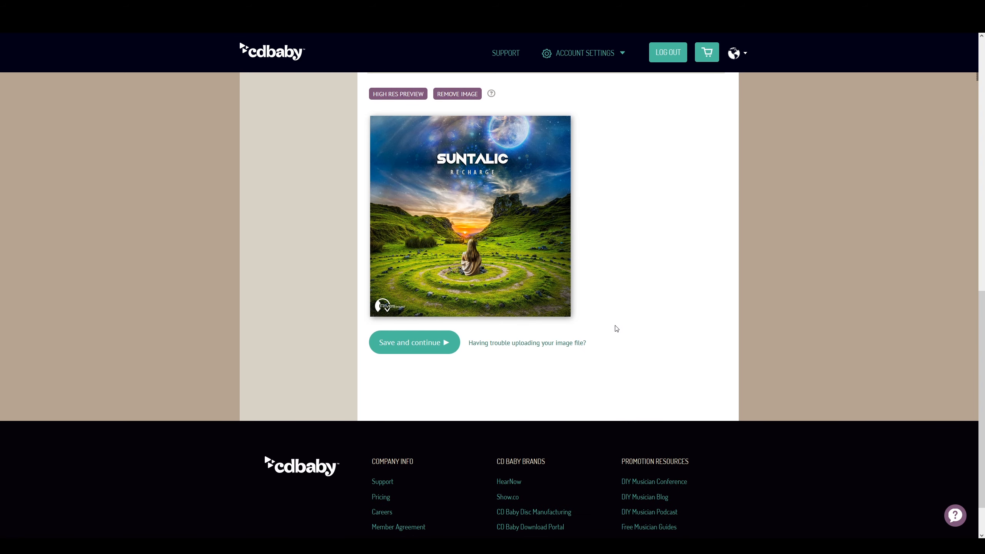
Upload the Recharge WAV for track 1 and continue to the Title Overview
click(443, 345)
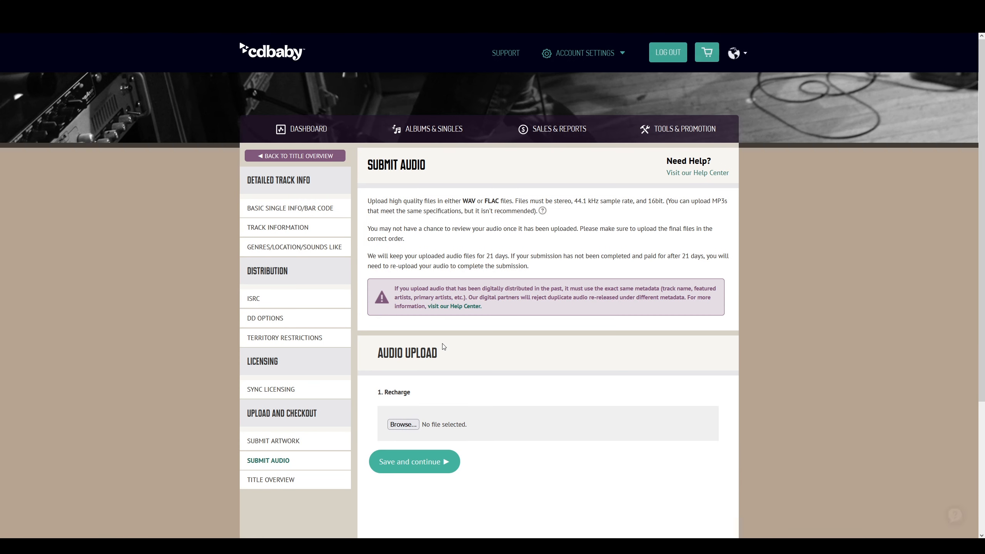
click(405, 427)
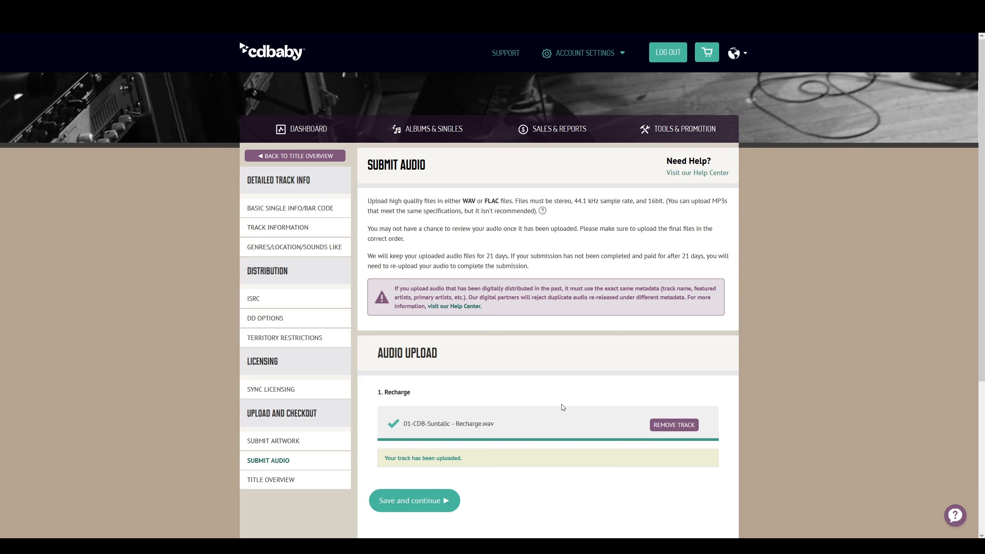
scroll(550, 412, down, 4)
click(442, 328)
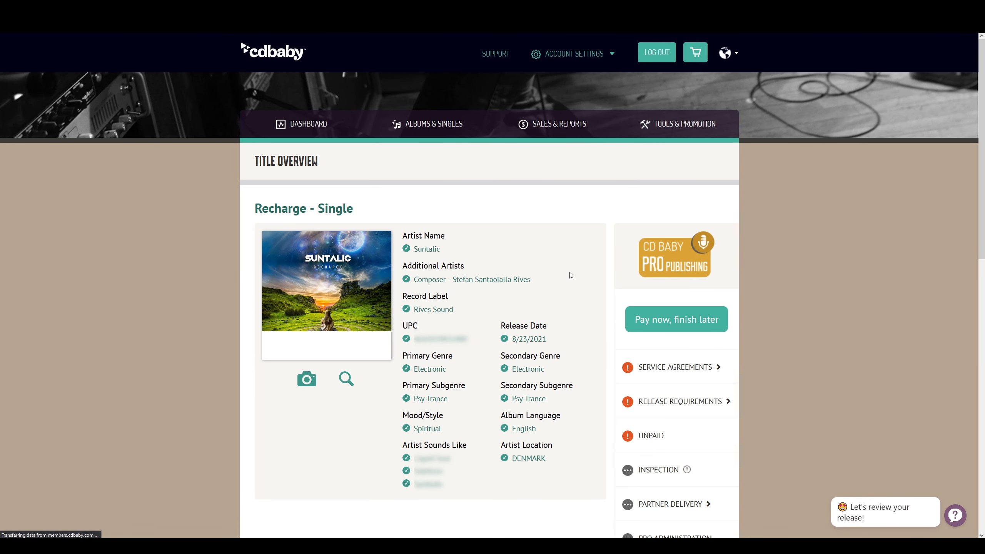
scroll(570, 275, down, 3)
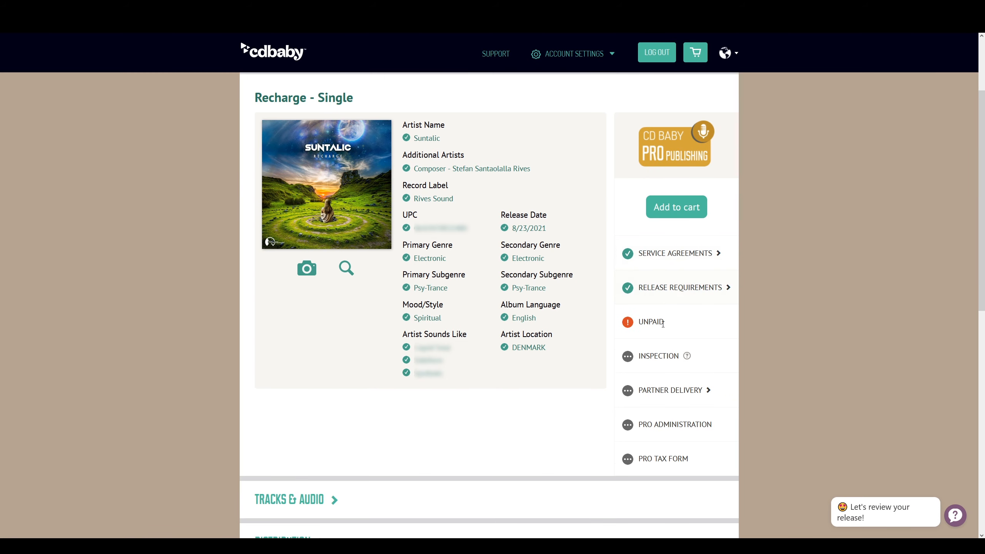
Add the Recharge single to the cart, decline HearNow, and pay through PayPal checkout
click(666, 208)
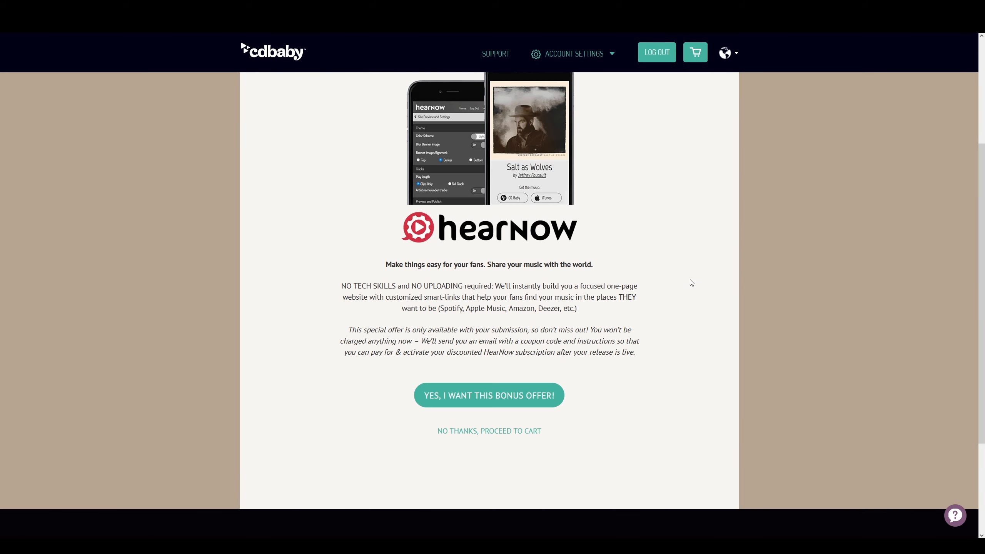
click(501, 431)
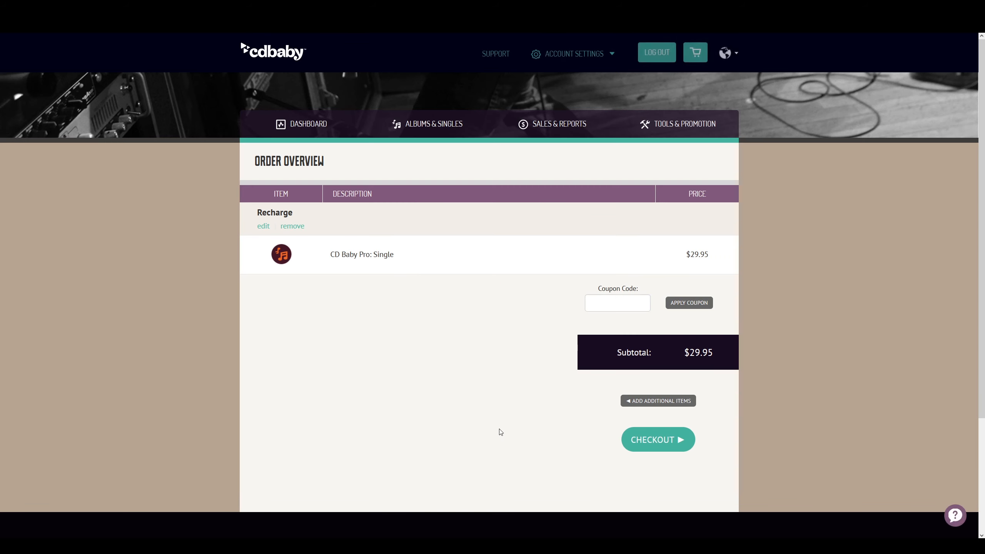
click(674, 441)
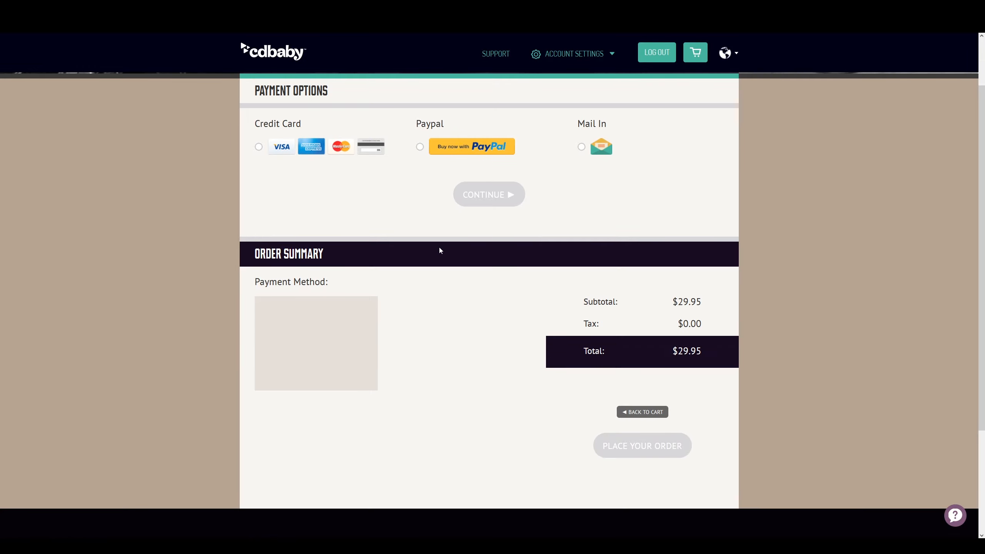
click(420, 147)
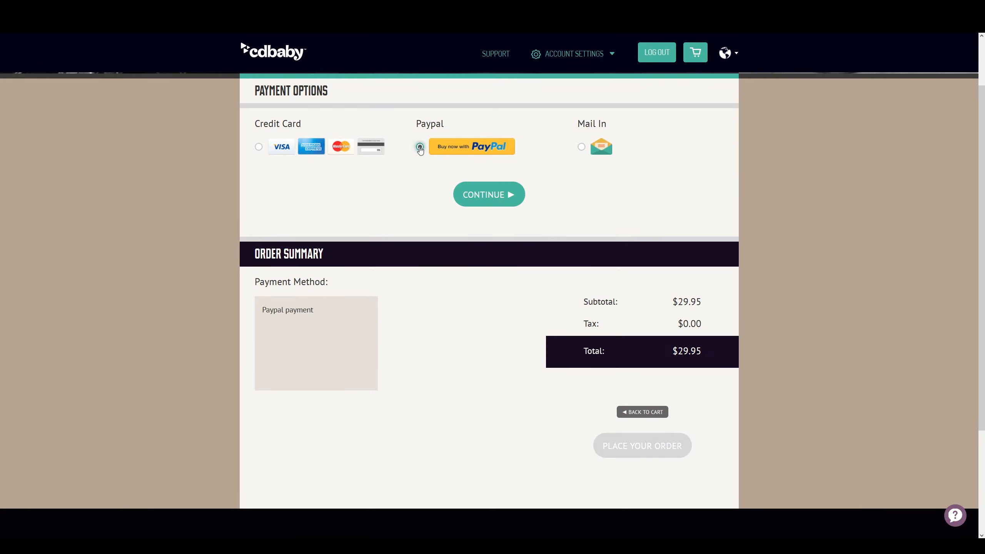
click(506, 194)
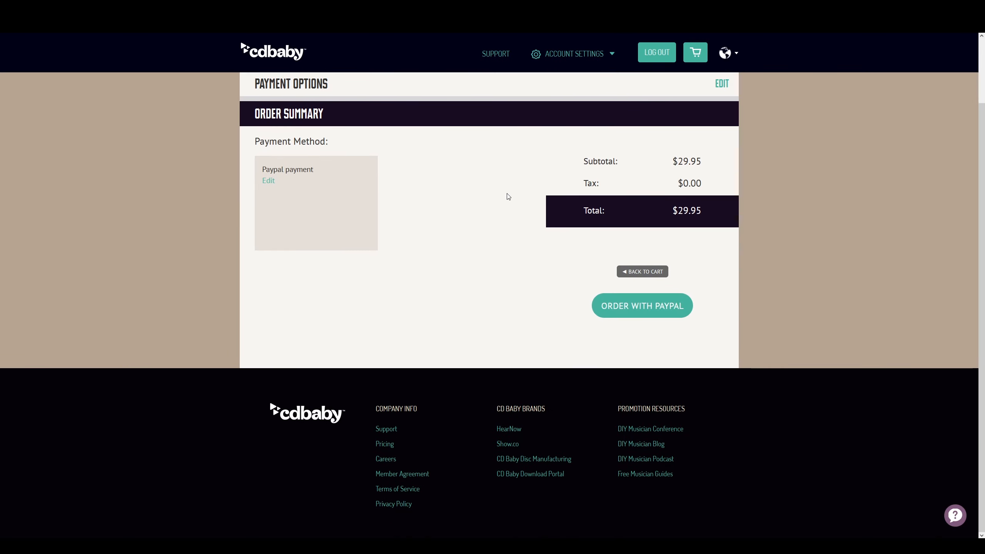
click(684, 316)
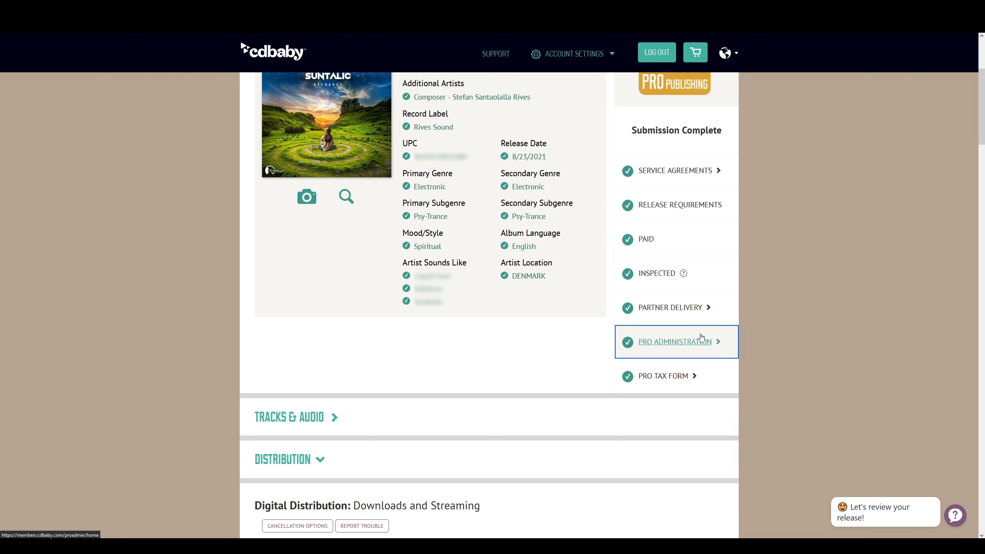
Open PRO Administration and go to Update Tax Info under Account Holder
click(701, 337)
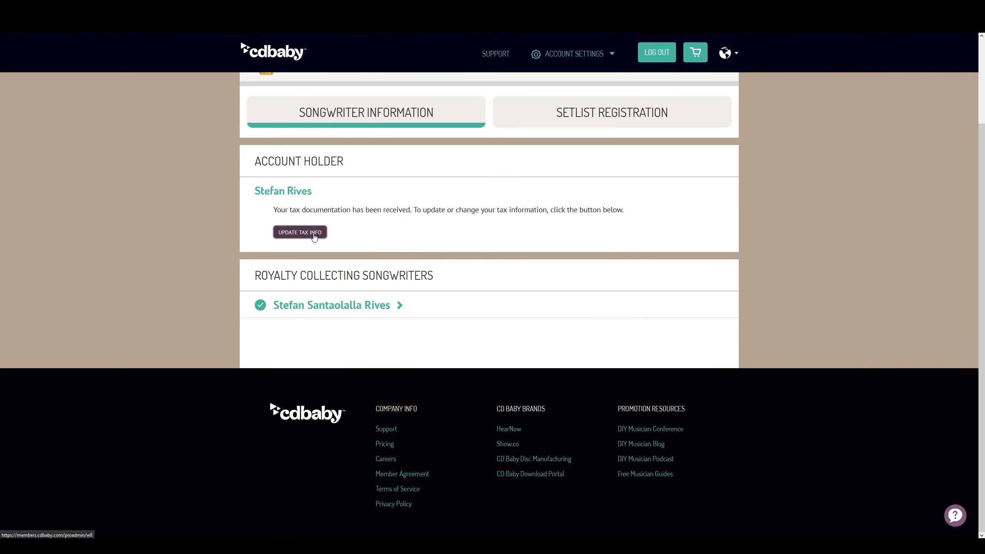
click(299, 233)
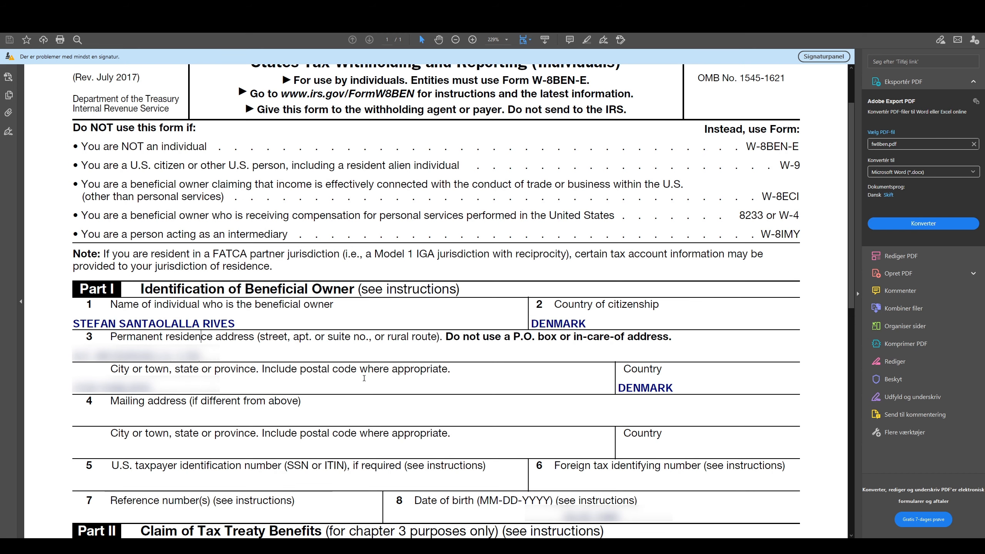
Scroll down through the filled-in W-8BEN tax form in Acrobat Reader to review it
scroll(835, 212, down, 10)
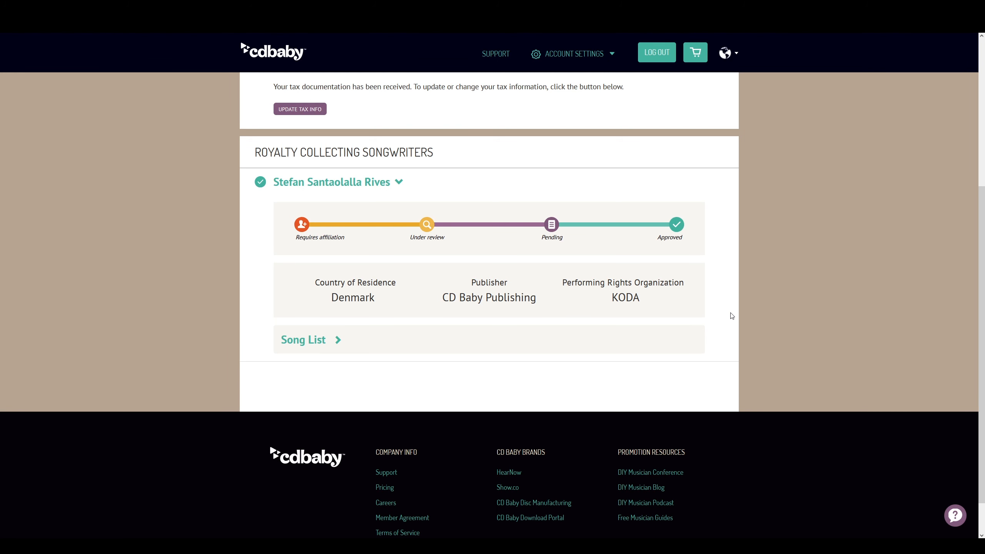
scroll(731, 315, down, 1)
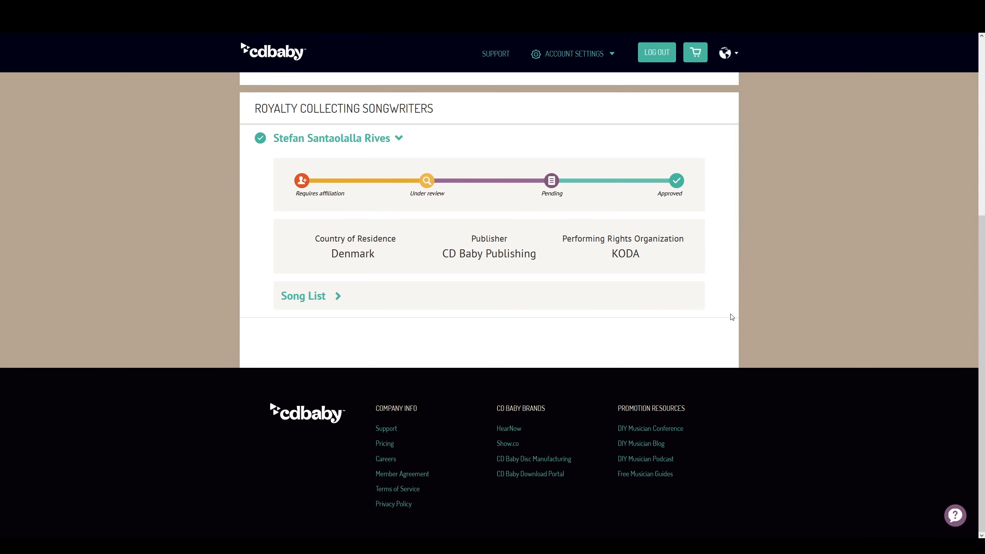
scroll(732, 317, up, 4)
scroll(795, 284, up, 1)
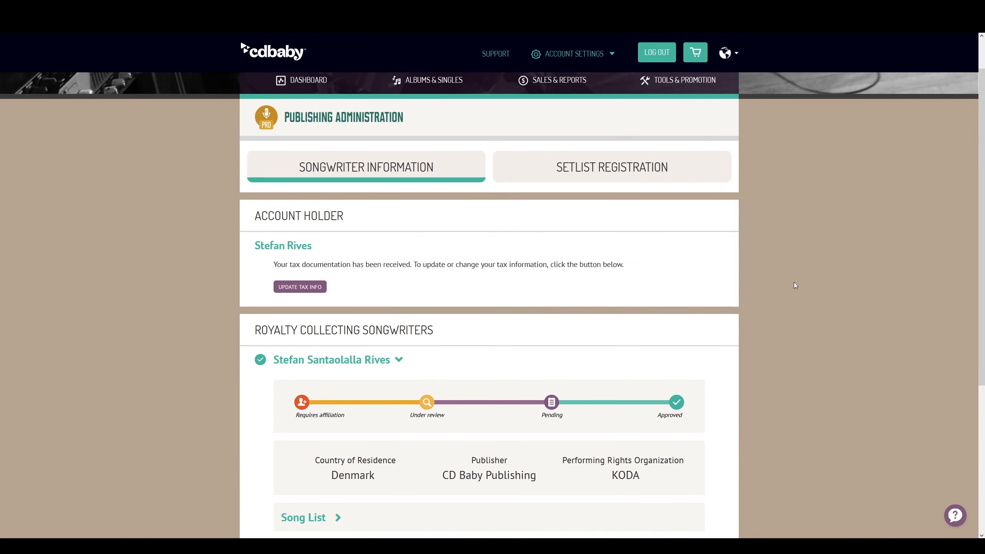
scroll(794, 281, up, 1)
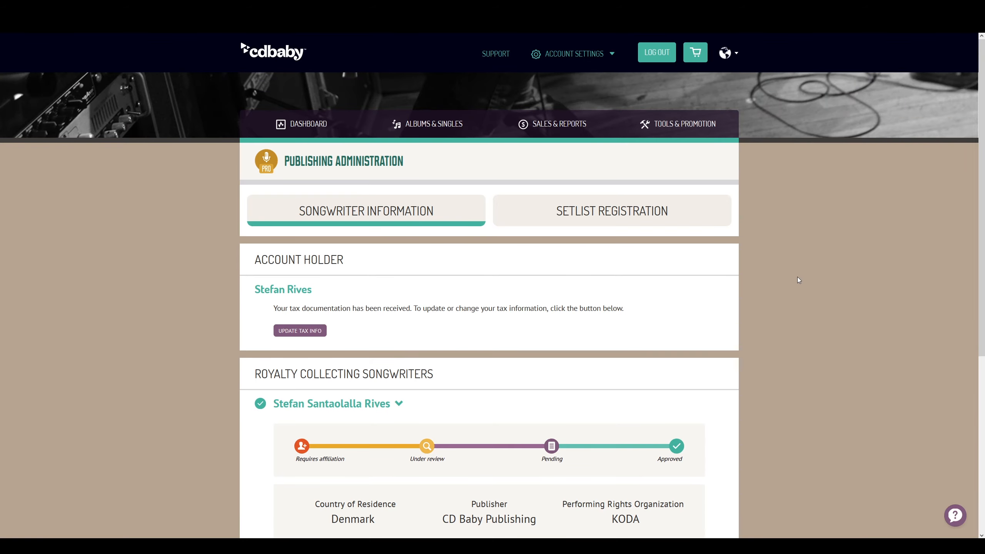
click(448, 132)
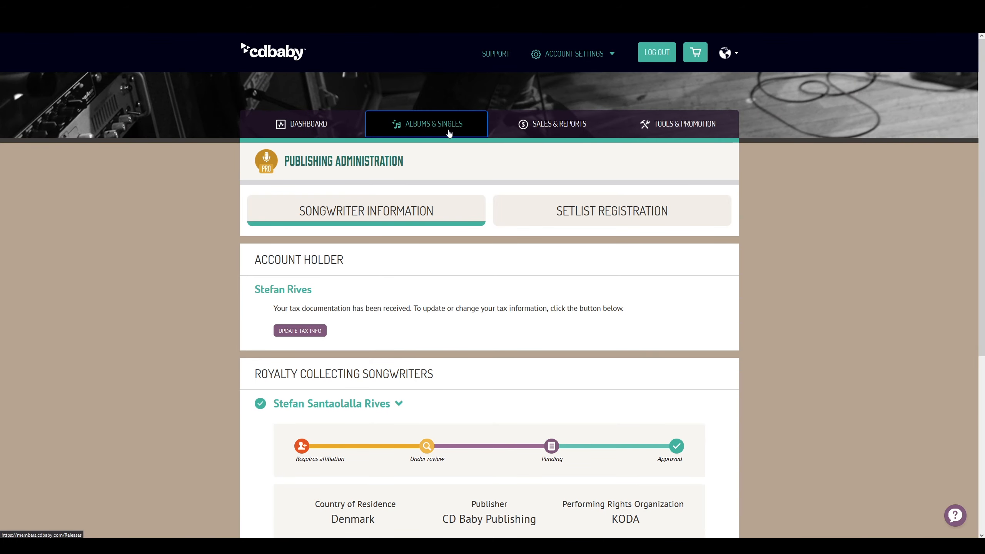